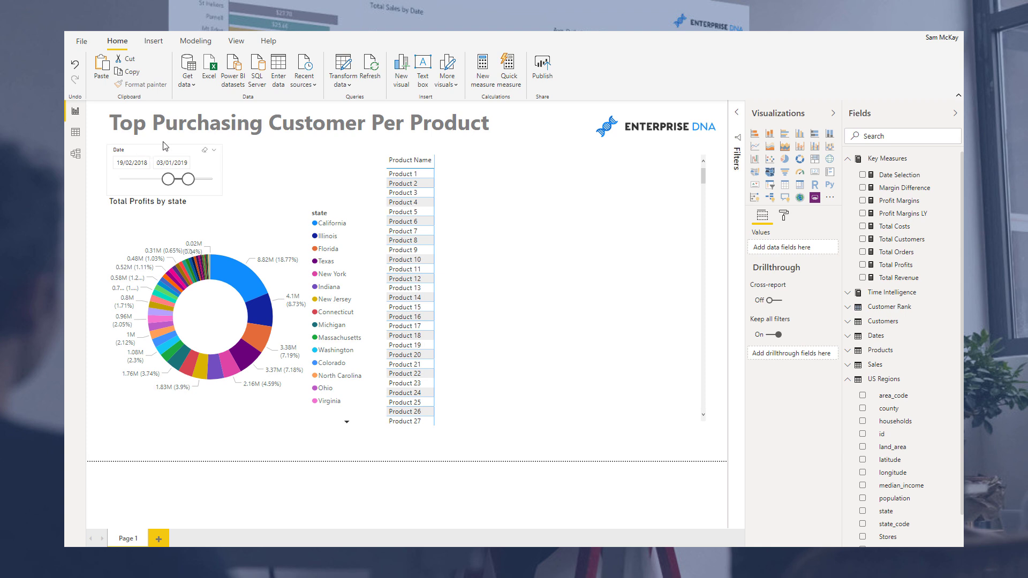
# - Widen the Date slicer by dragging its right edge further across the page
pyautogui.click(220, 173)
pyautogui.moveTo(220, 172); pyautogui.dragTo(267, 170)
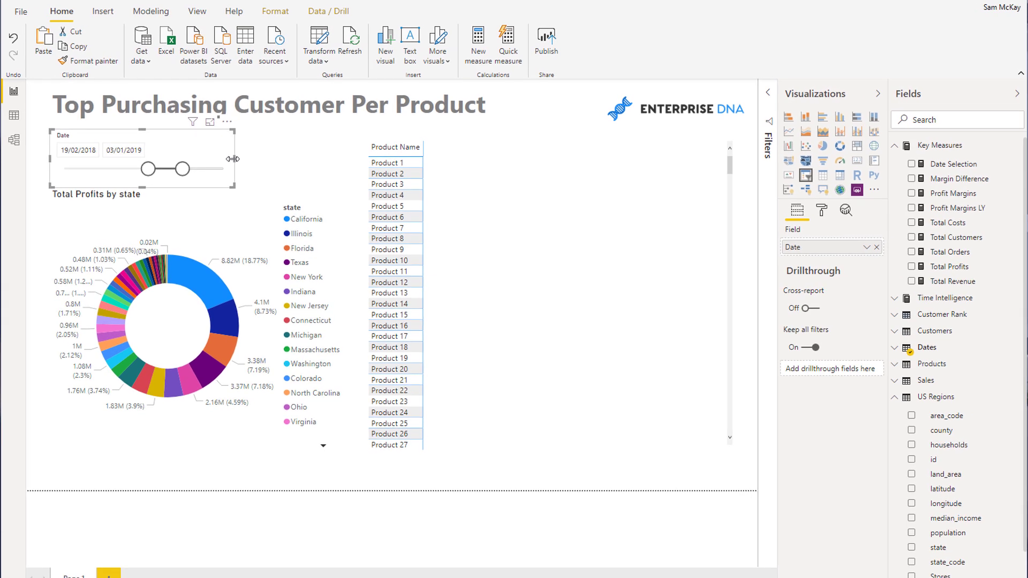
# - Cross-filter the report to Illinois from the donut chart and show the Profit Margins formula
pyautogui.click(292, 170)
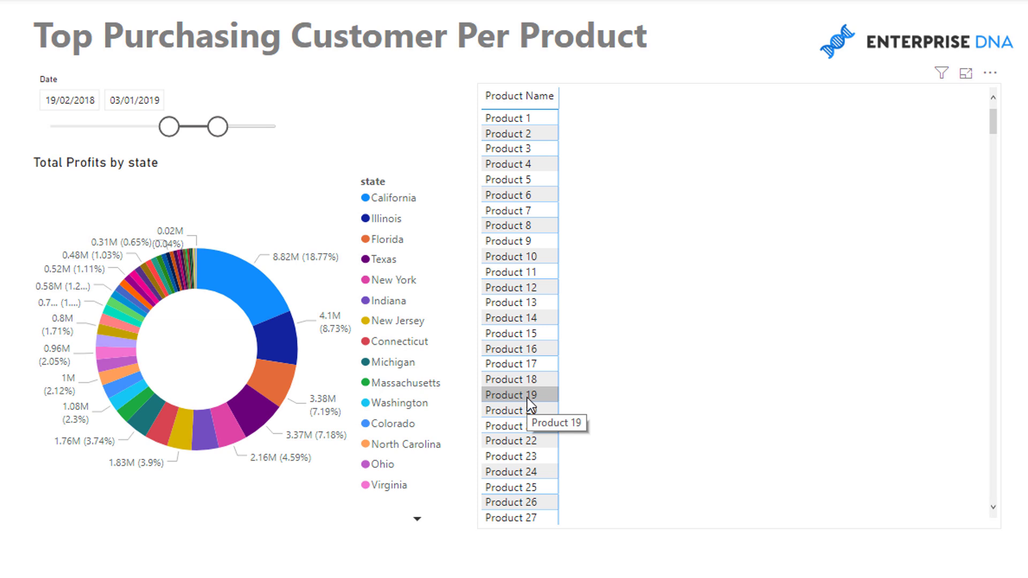
pyautogui.click(259, 307)
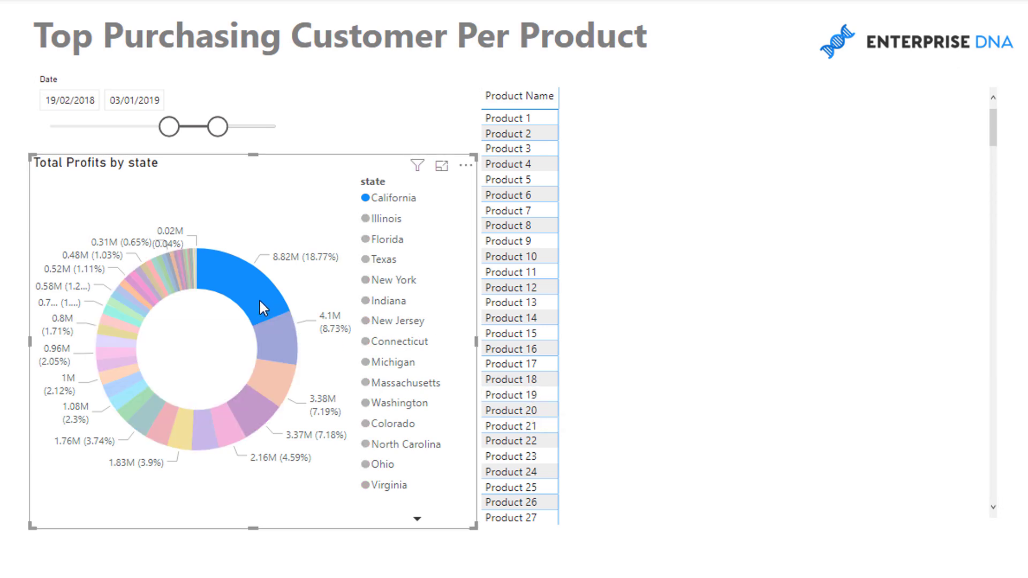
pyautogui.click(287, 362)
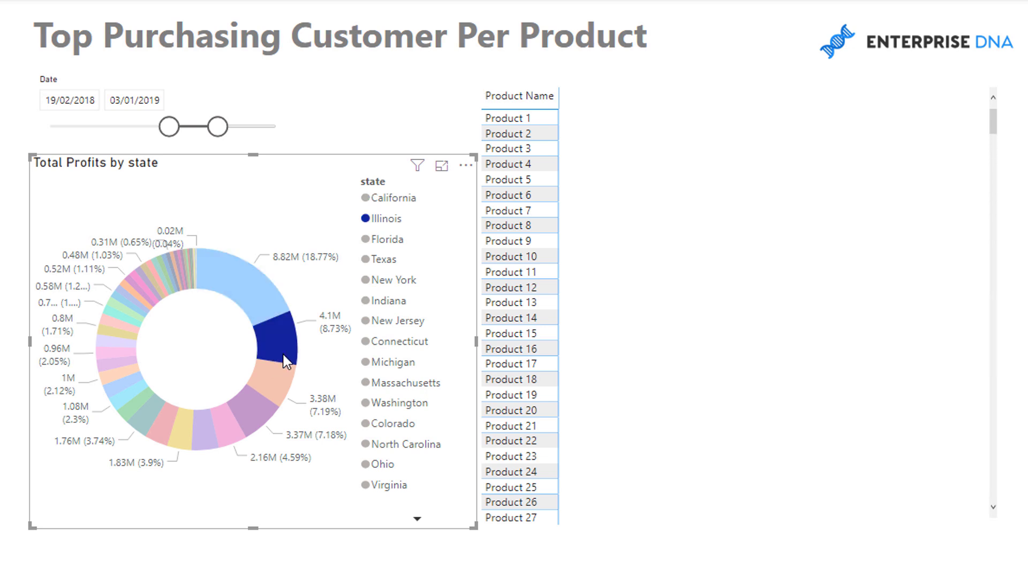
pyautogui.click(422, 133)
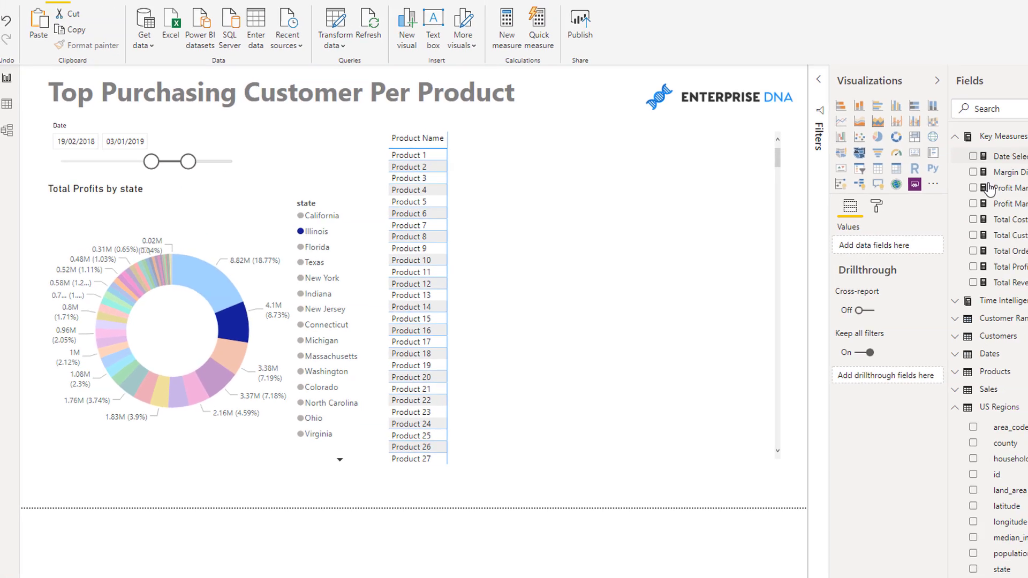
pyautogui.click(991, 188)
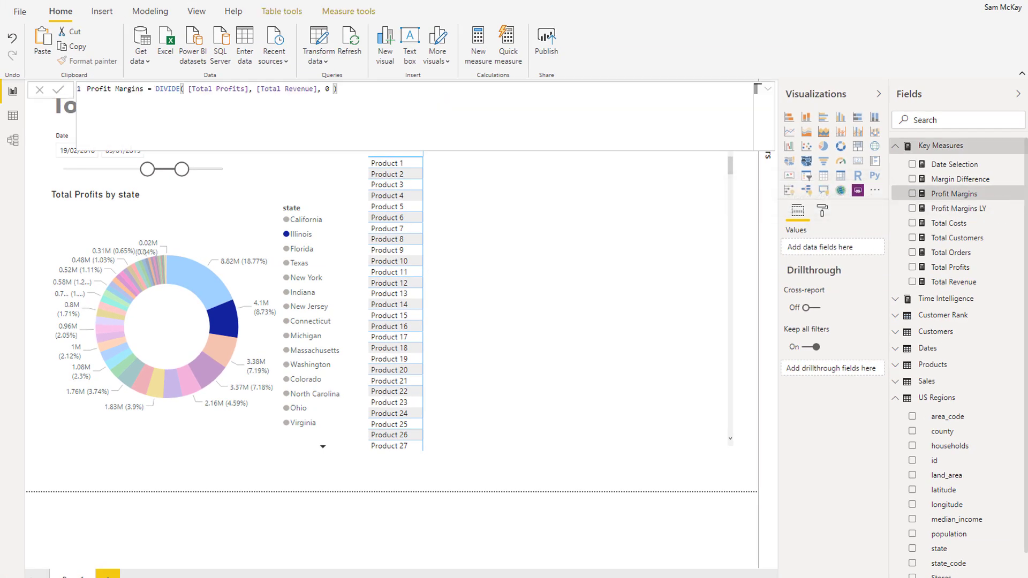
# - After viewing Profit Margins LY, start a new measure 'Top Customer Name =' with a blank second line
pyautogui.click(946, 210)
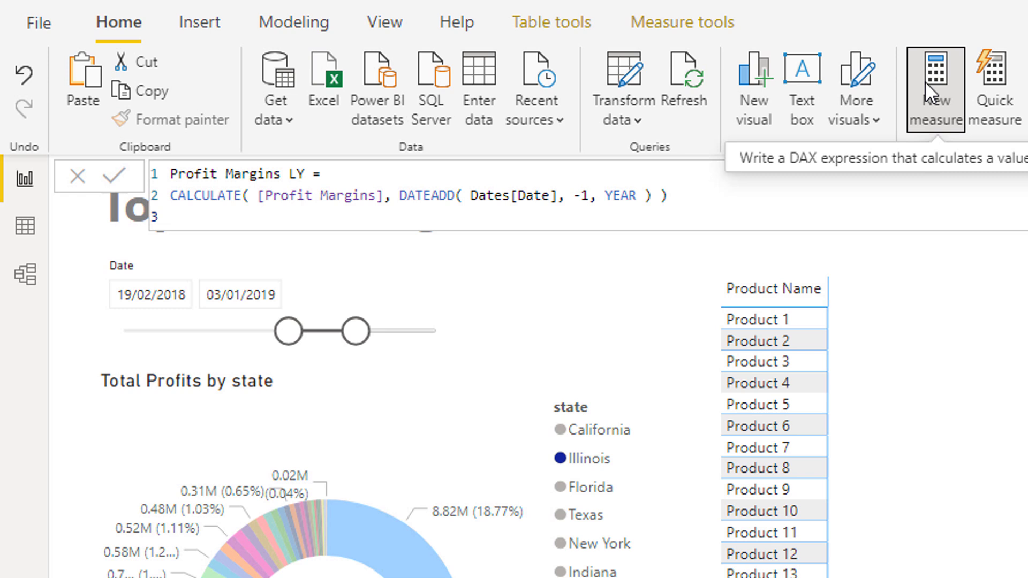
pyautogui.click(924, 82)
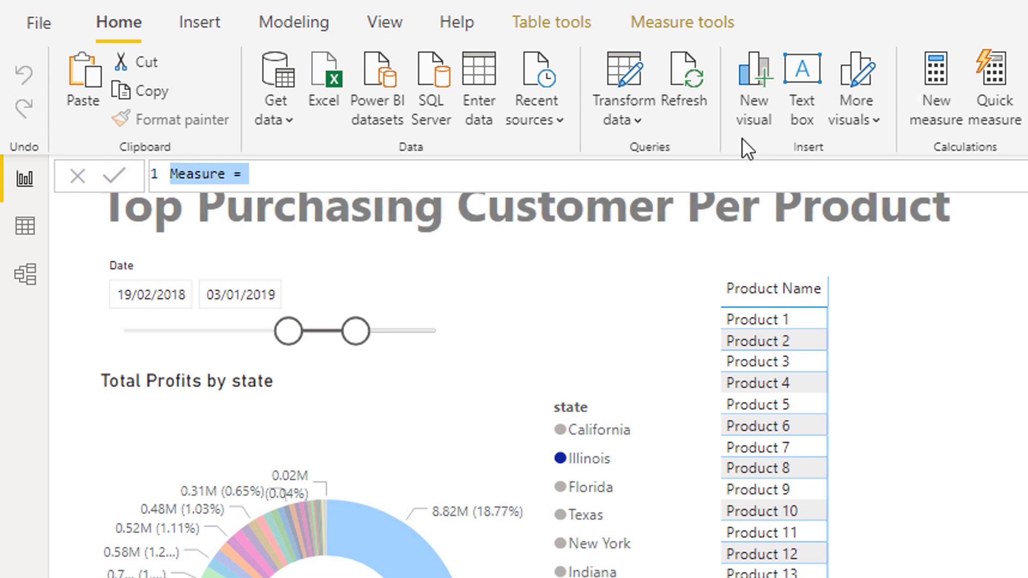
pyautogui.write('Top ')
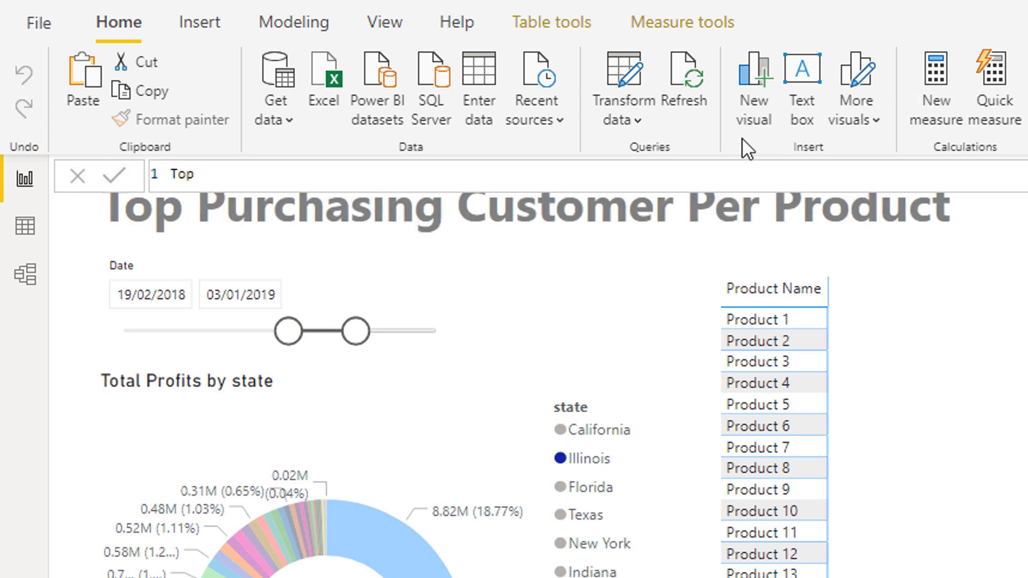
pyautogui.write('Customer Name =')
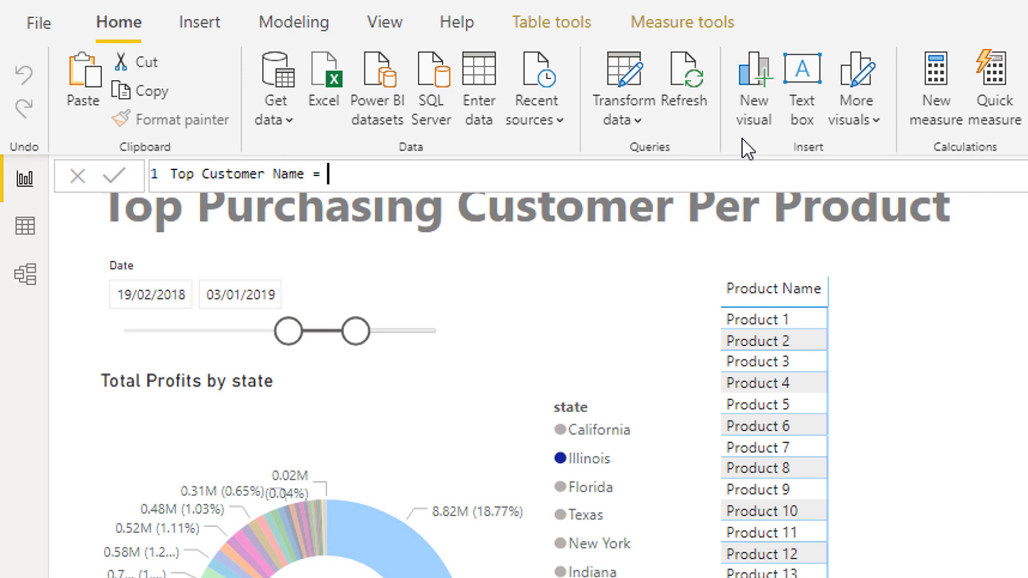
pyautogui.hotkey('shift', 'Return')
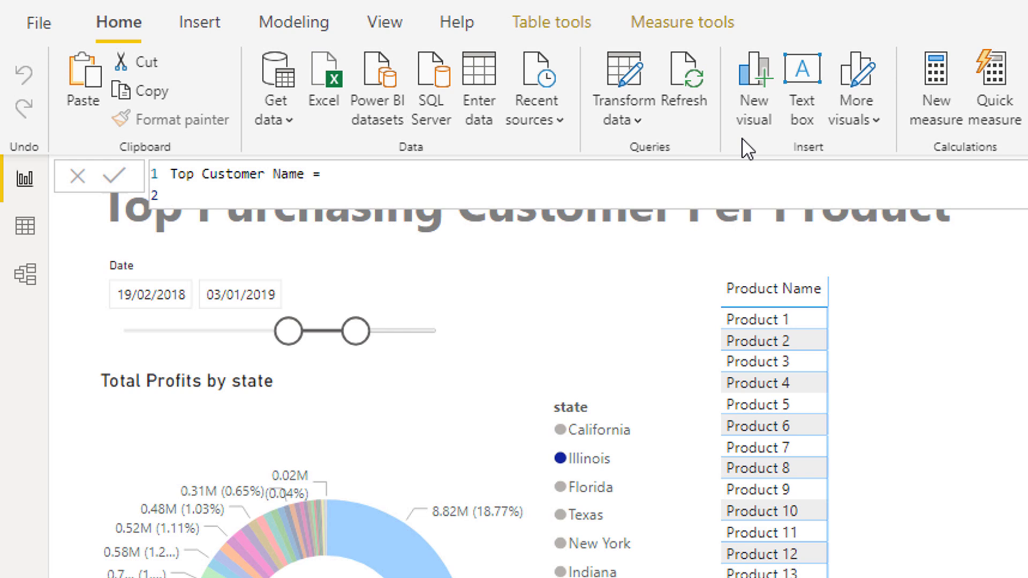
# - Enter MAXX(, TOPN( 1, and SUMMARIZE( on separate lines of the formula
pyautogui.write('MAXX')
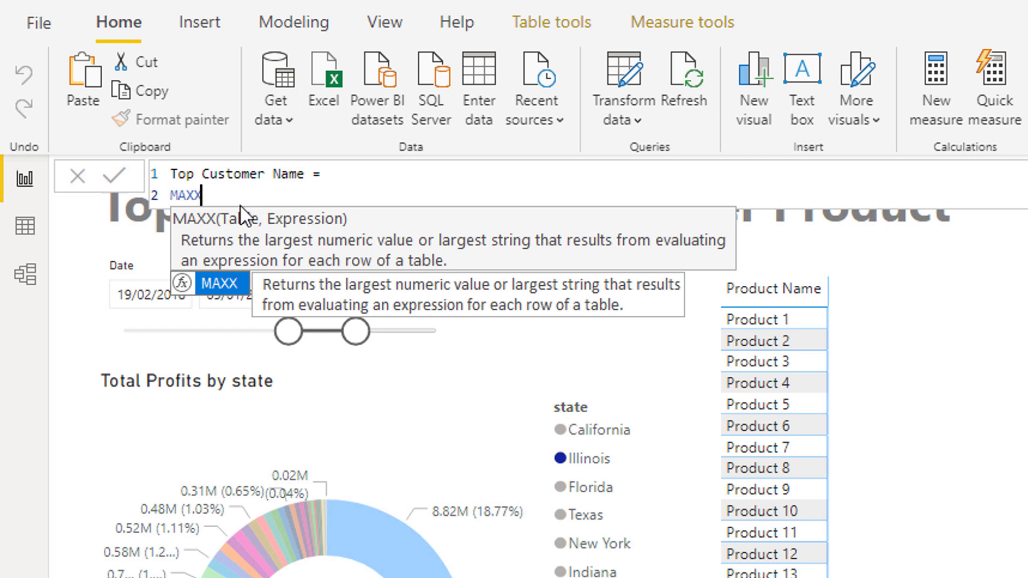
pyautogui.write('(')
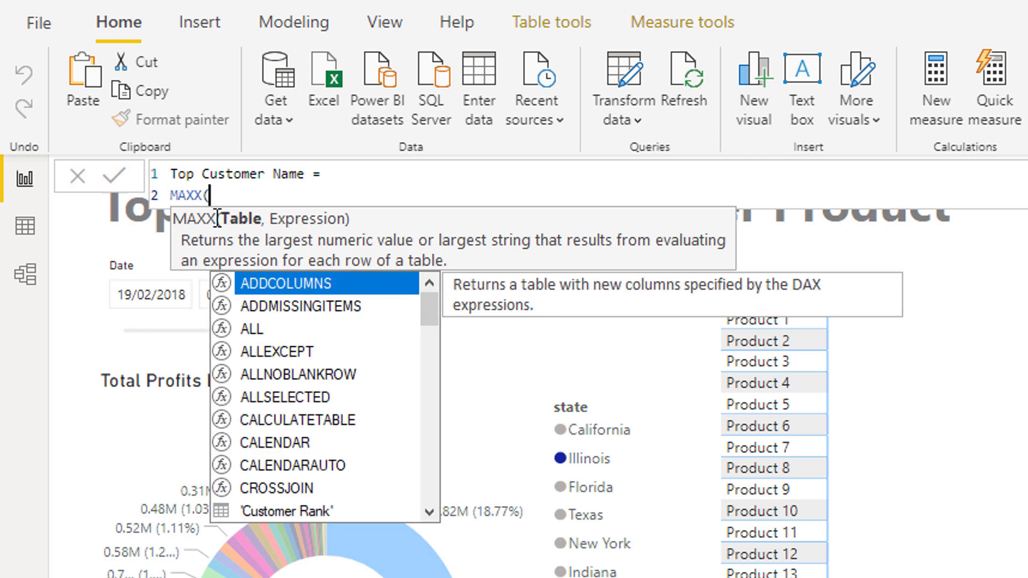
pyautogui.hotkey('shift', 'Return')
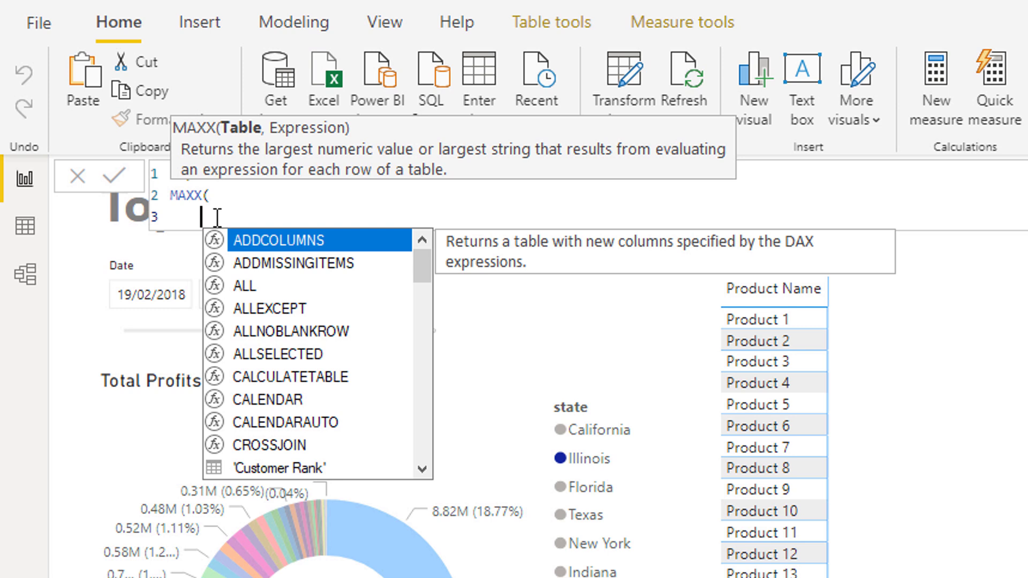
pyautogui.write('TOPN')
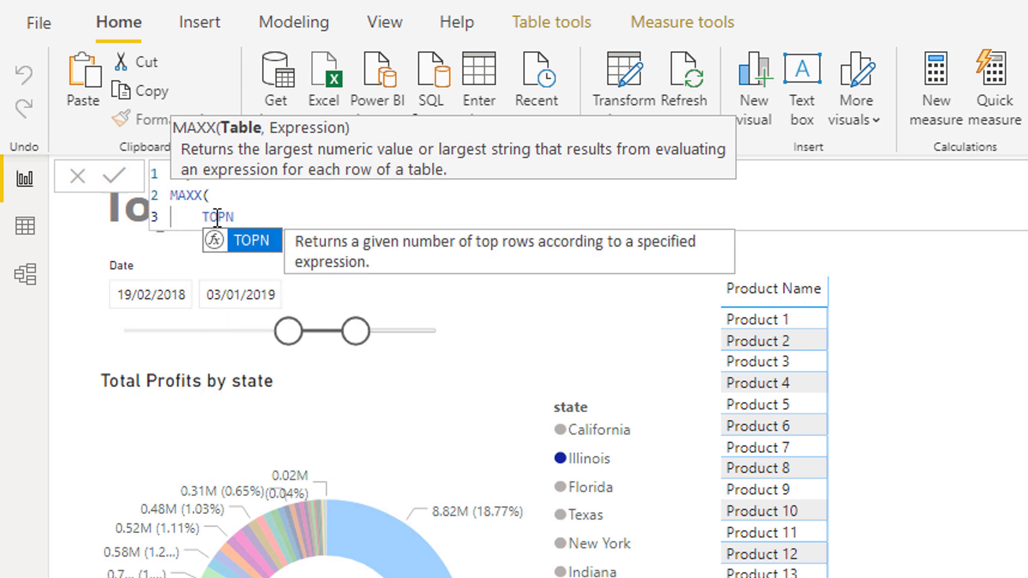
pyautogui.write('(')
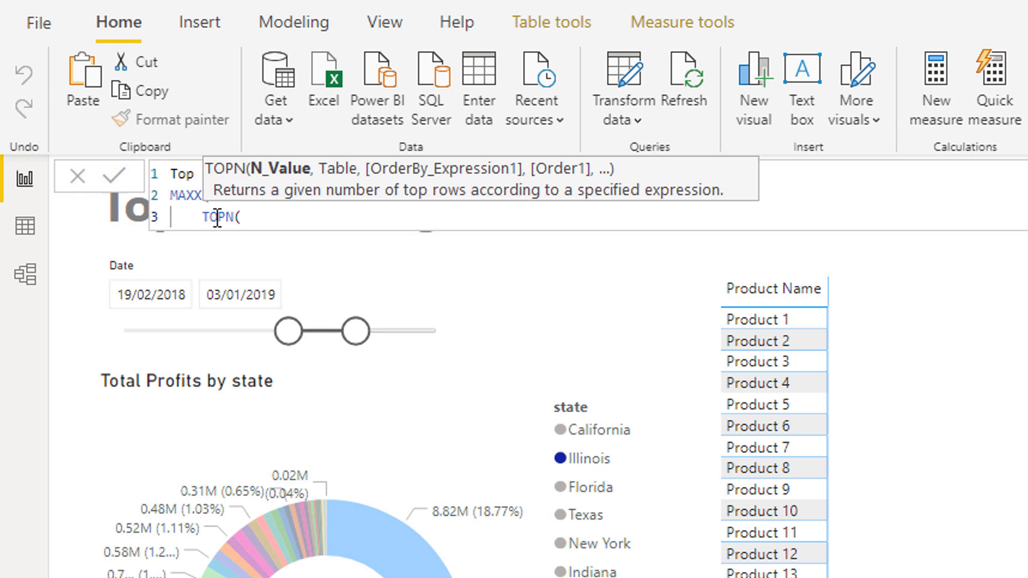
pyautogui.write(' 1,')
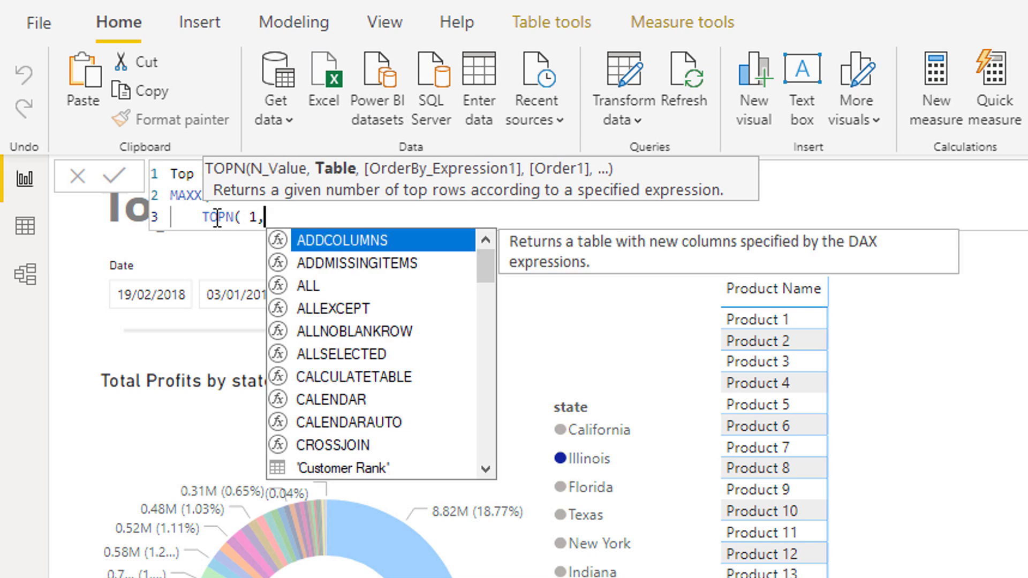
pyautogui.hotkey('shift', 'Return')
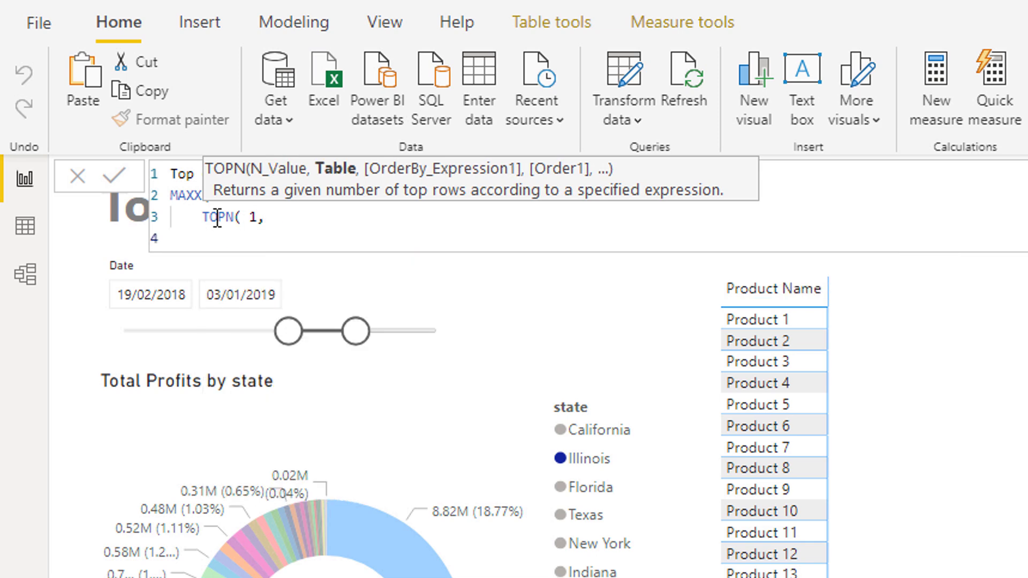
pyautogui.write('SUMMARIZE(')
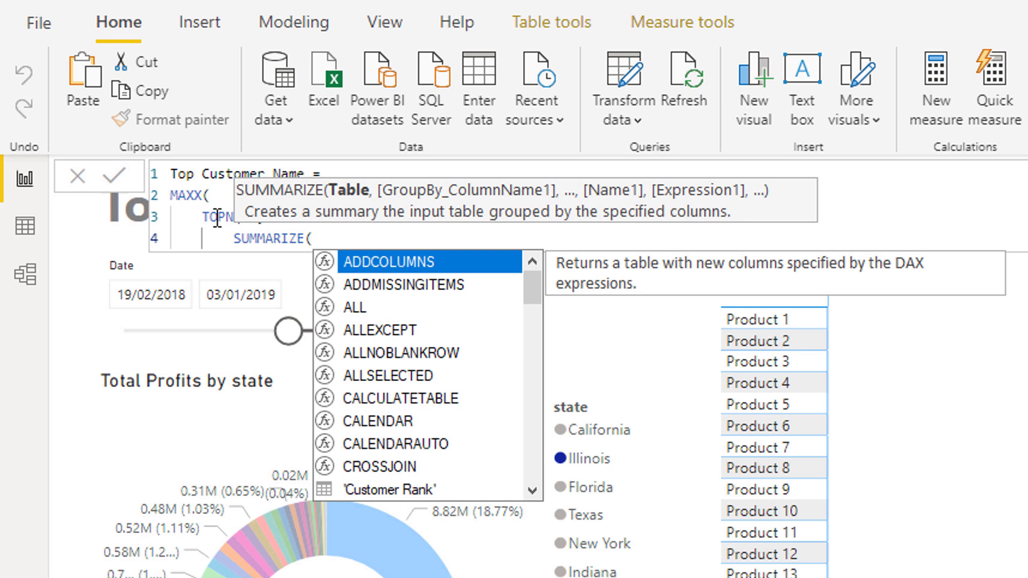
# - Make SUMMARIZE group the Customers table by Customers[Customer Names]
pyautogui.write('Cus')
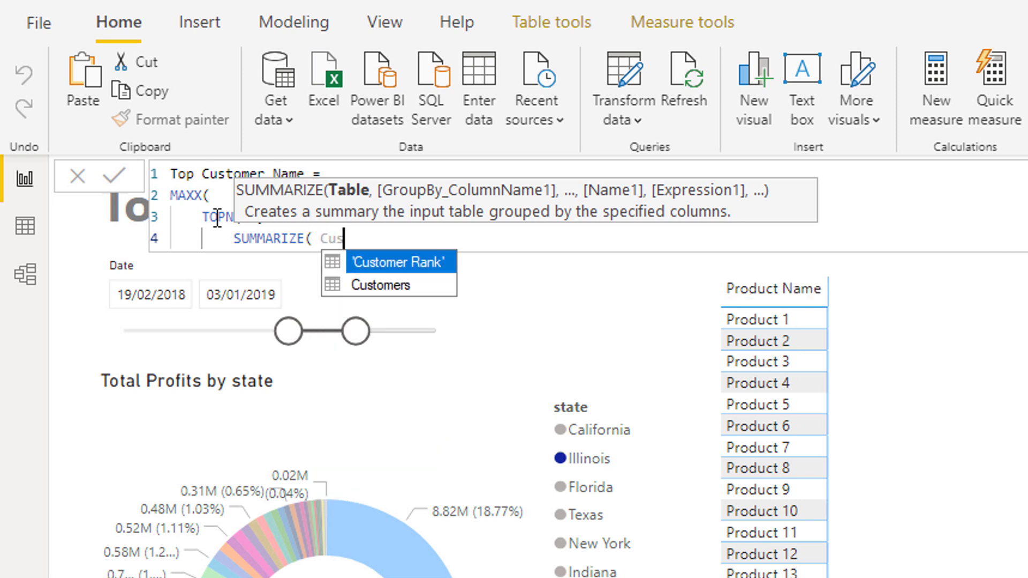
pyautogui.press('Down')
pyautogui.press('Tab')
pyautogui.write(', Cus')
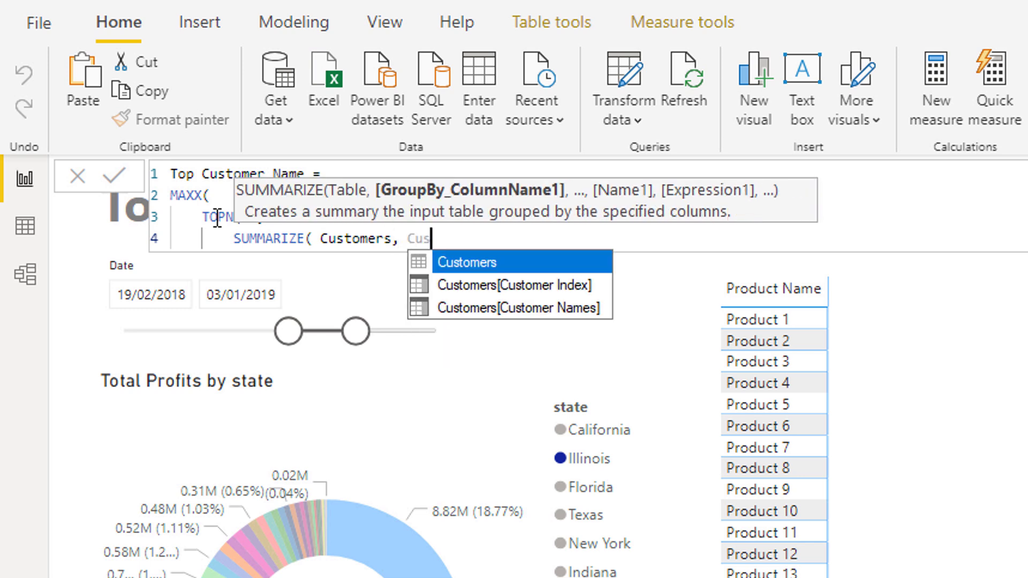
pyautogui.press('Down')
pyautogui.press('Down')
pyautogui.press('Tab')
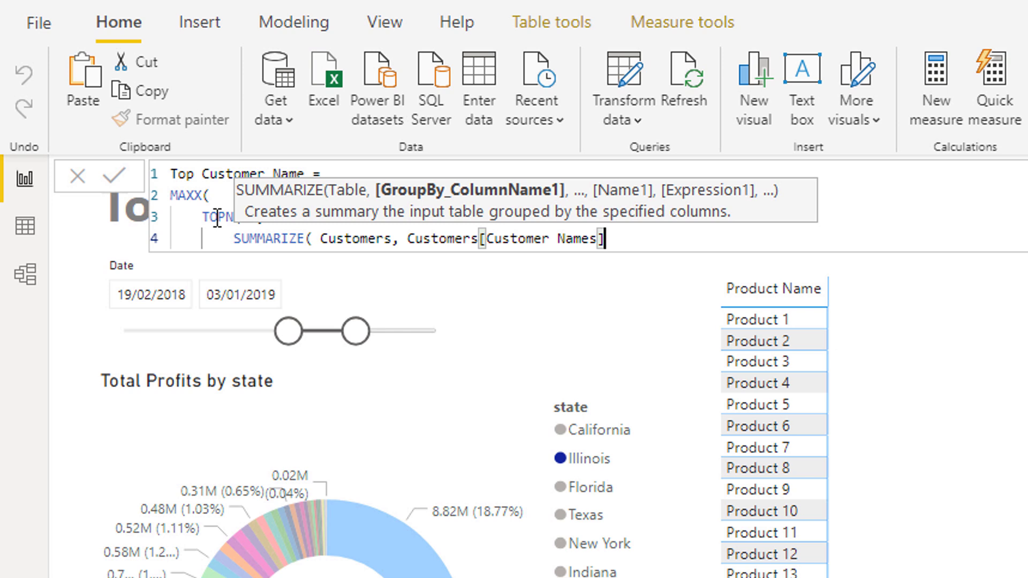
# - Add a "Rev" column defined as [Total Revenue] and close SUMMARIZE with "),"
pyautogui.write(', ')
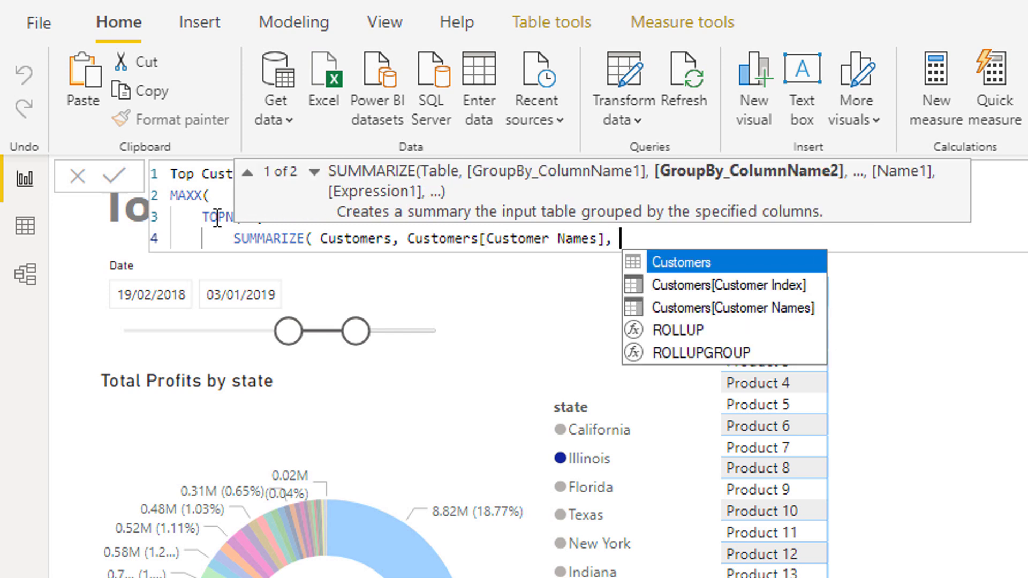
pyautogui.write('"R')
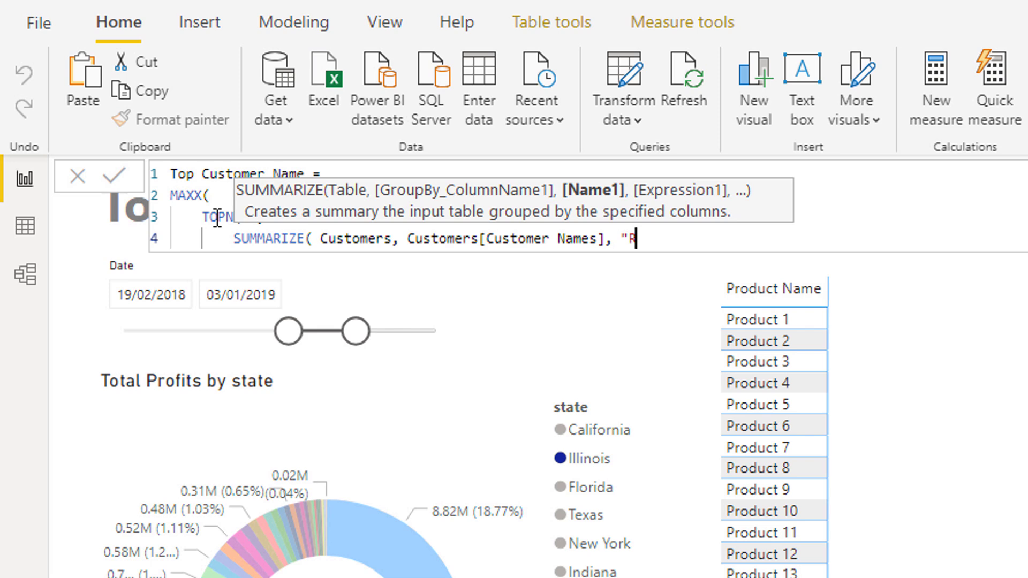
pyautogui.write('ev", E')
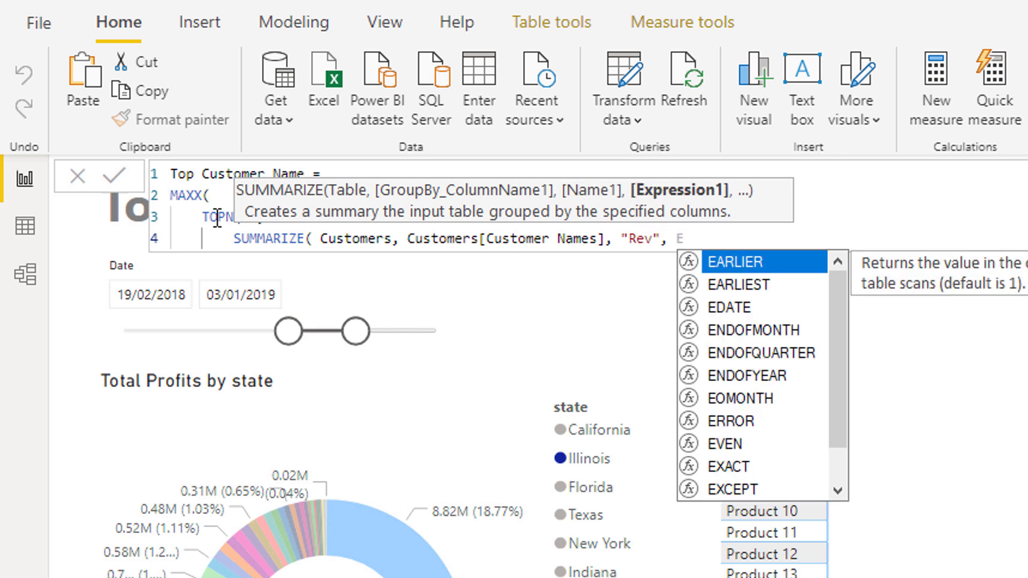
pyautogui.press('BackSpace')
pyautogui.write('Re')
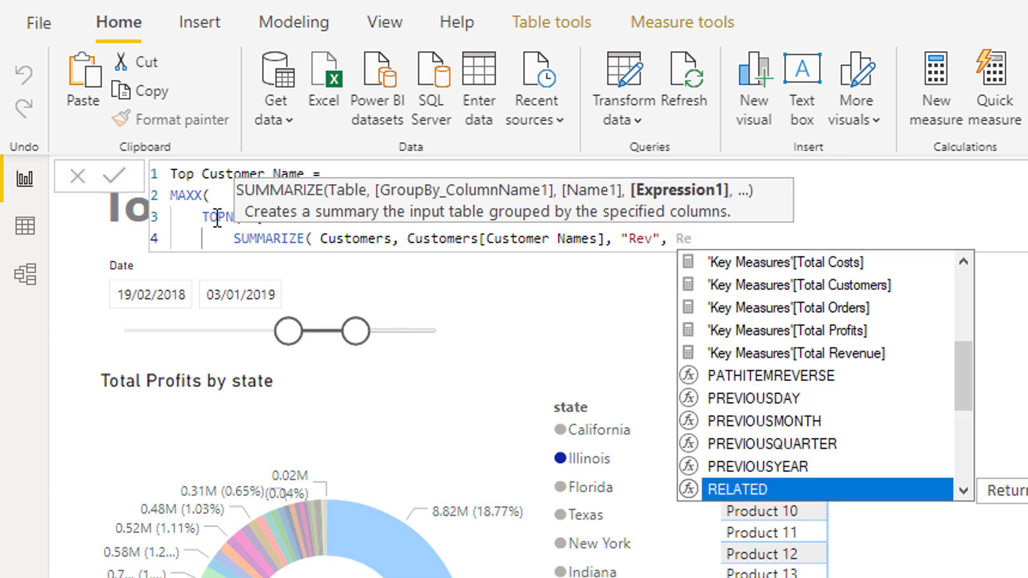
pyautogui.write('ver')
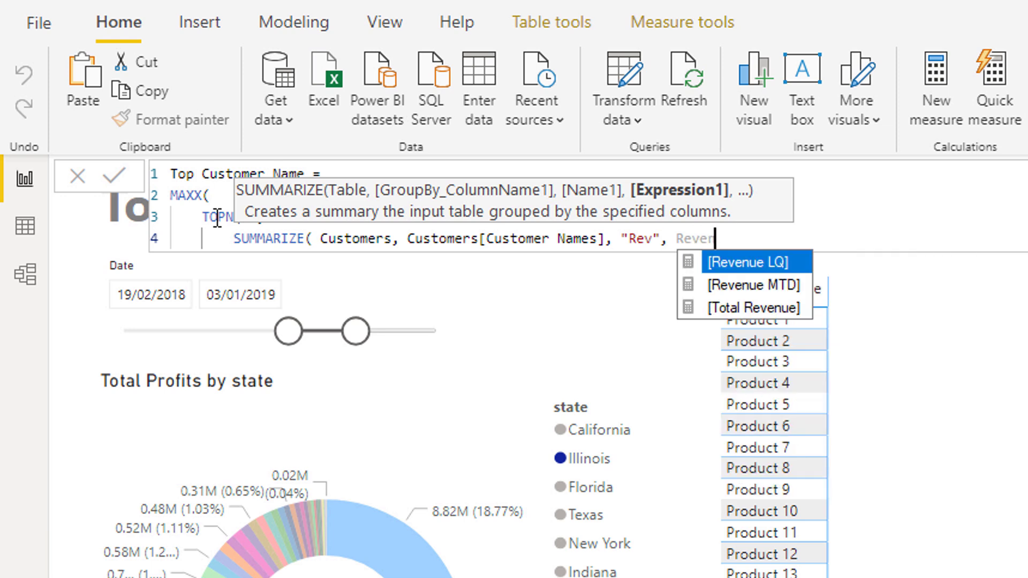
pyautogui.press('Down')
pyautogui.press('Down')
pyautogui.press('Tab')
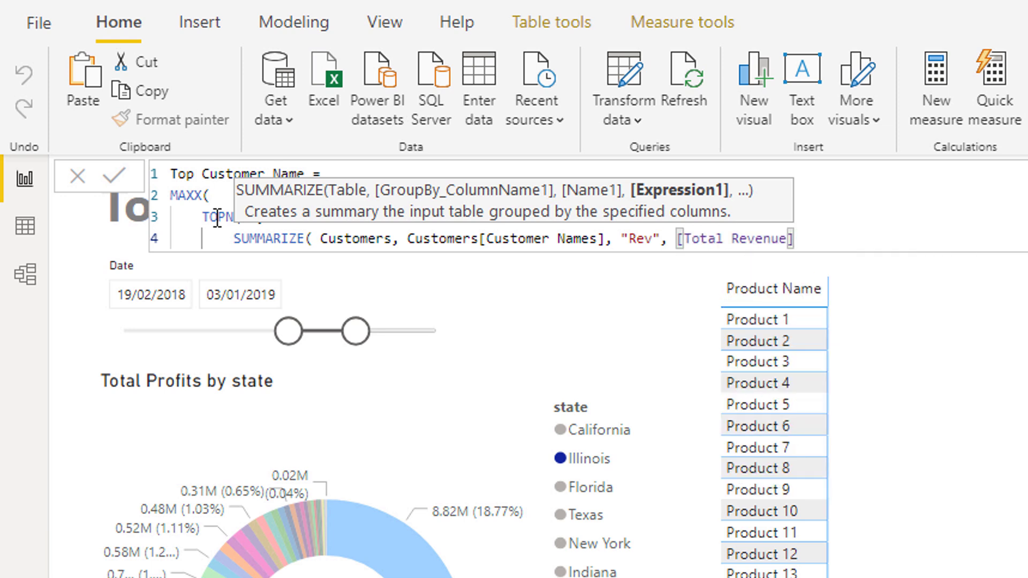
pyautogui.write('),')
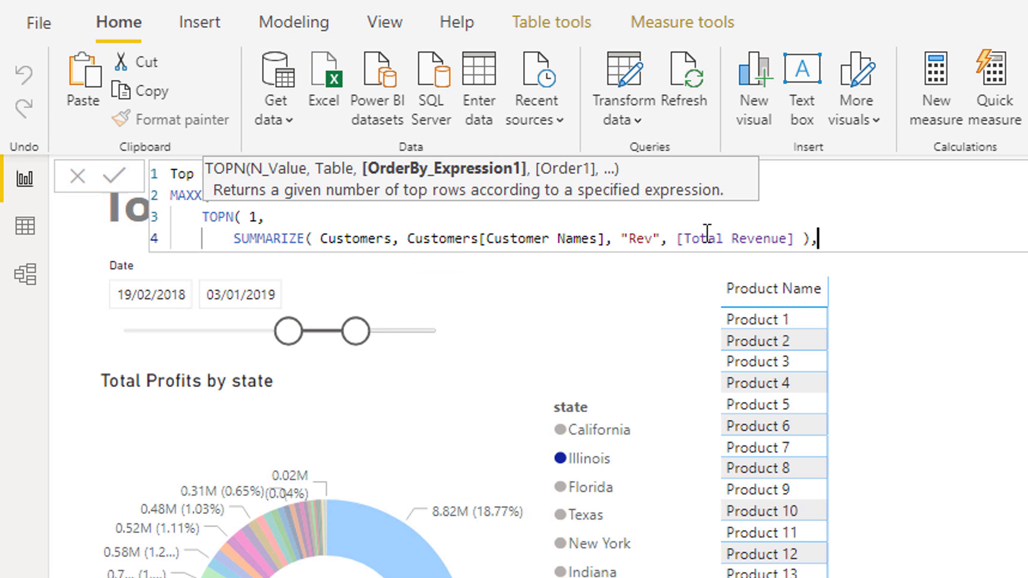
# - Sort the TOPN on a new line by [Rev], DESC and close it
pyautogui.hotkey('shift', 'Return')
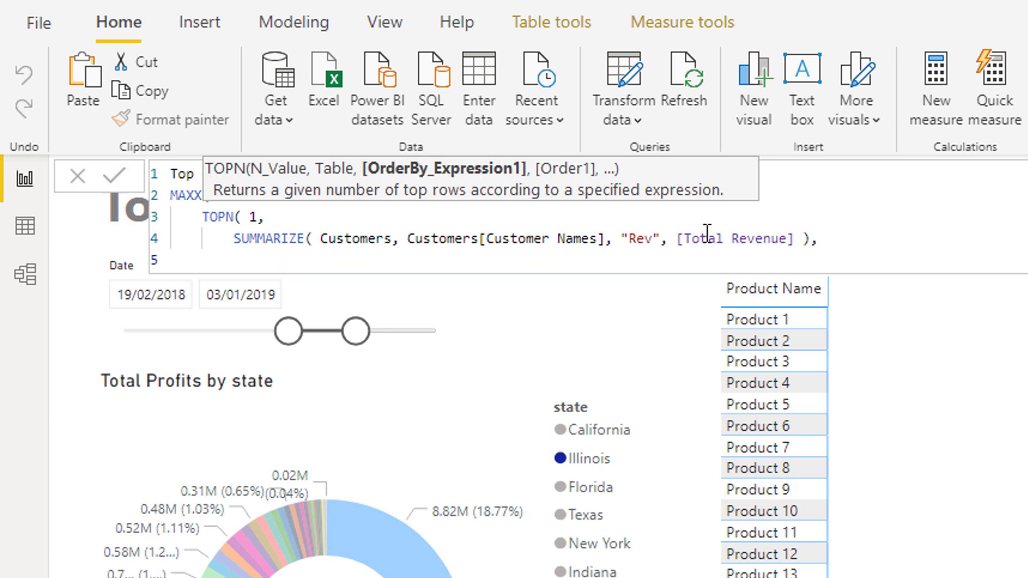
pyautogui.write('Rev')
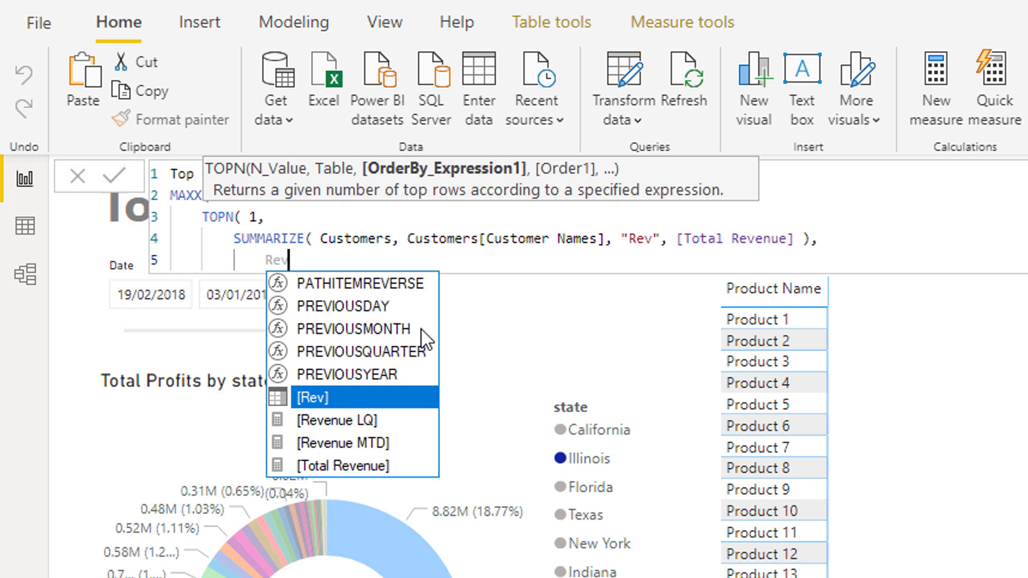
pyautogui.press('Tab')
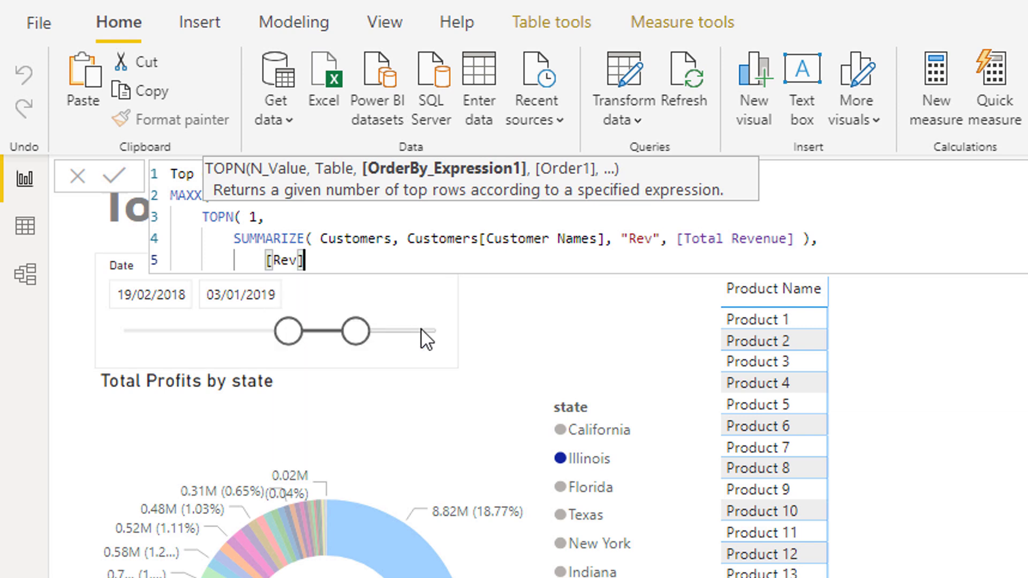
pyautogui.write(', DE')
pyautogui.press('Tab')
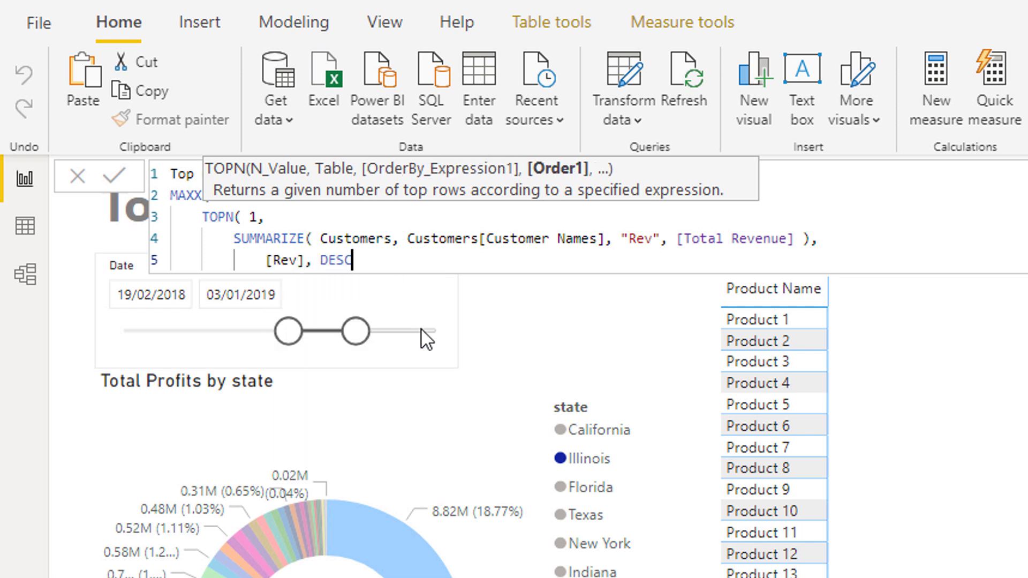
pyautogui.write(')')
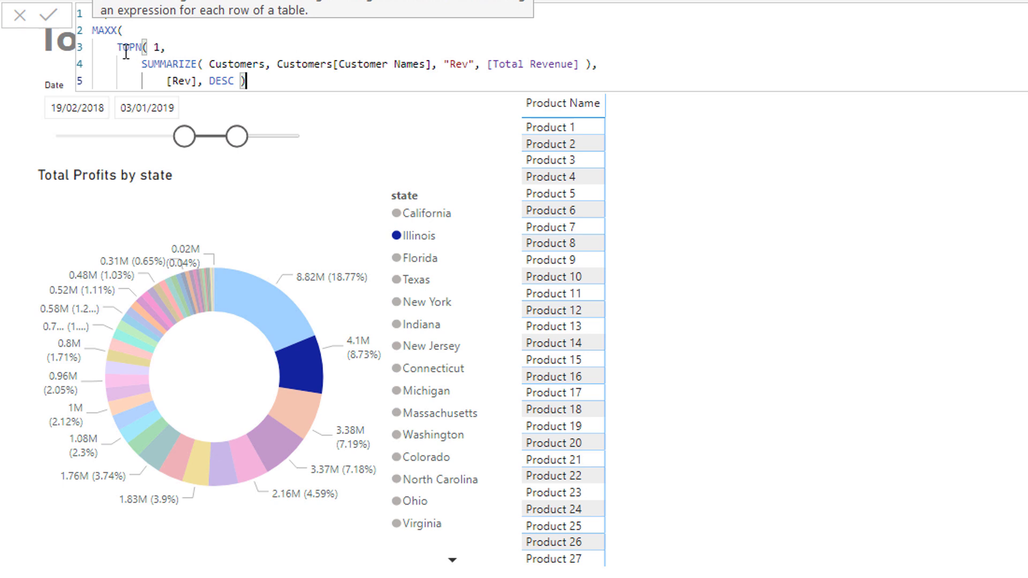
# - Return Customers[Customer Names] from MAXX, close the formula and commit Top Customer Name
pyautogui.write(',')
pyautogui.hotkey('shift', 'Return')
pyautogui.press('BackSpace')
pyautogui.press('BackSpace')
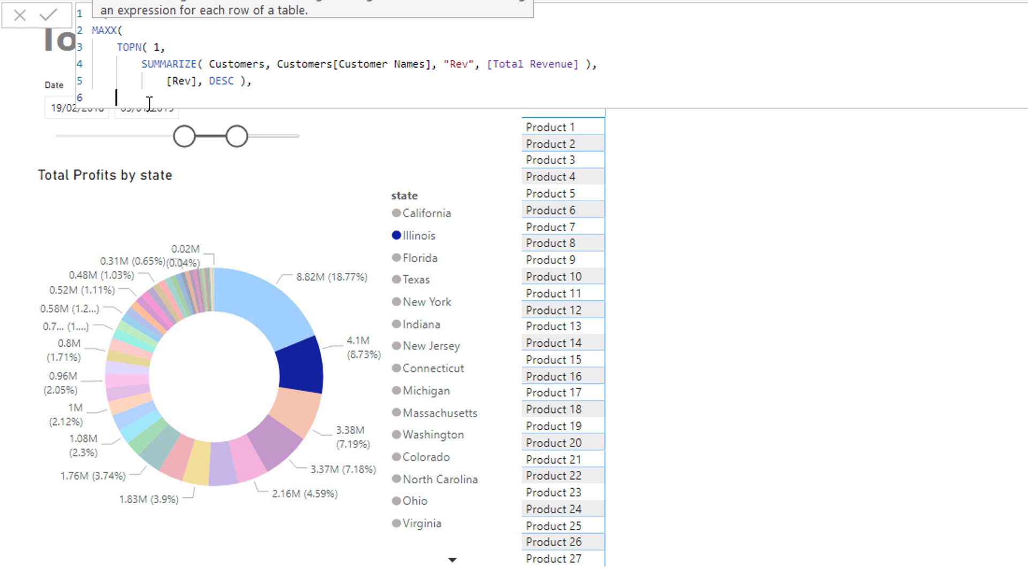
pyautogui.write('Cust')
pyautogui.press('Down')
pyautogui.press('Down')
pyautogui.press('Down')
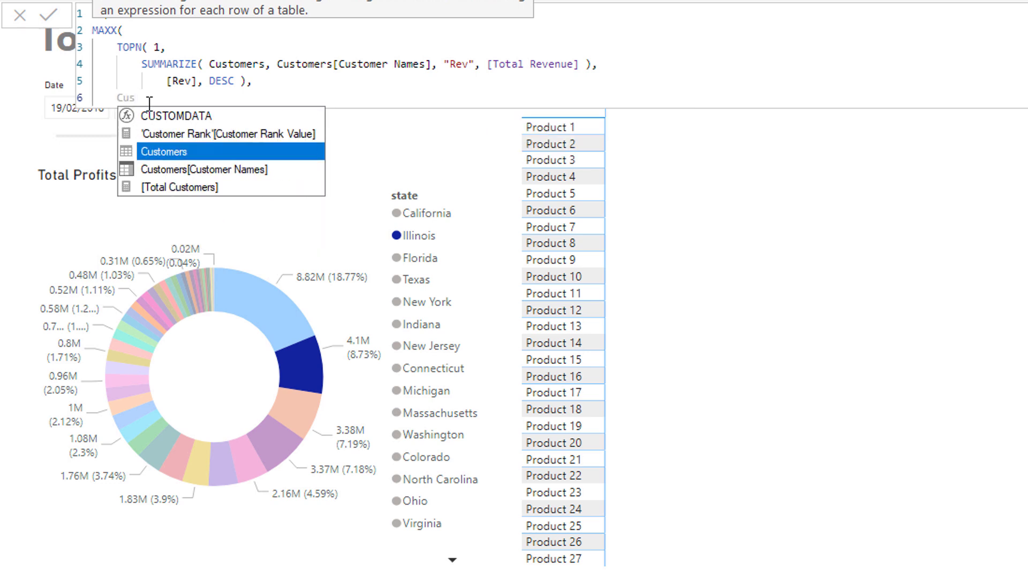
pyautogui.press('Tab')
pyautogui.write(')')
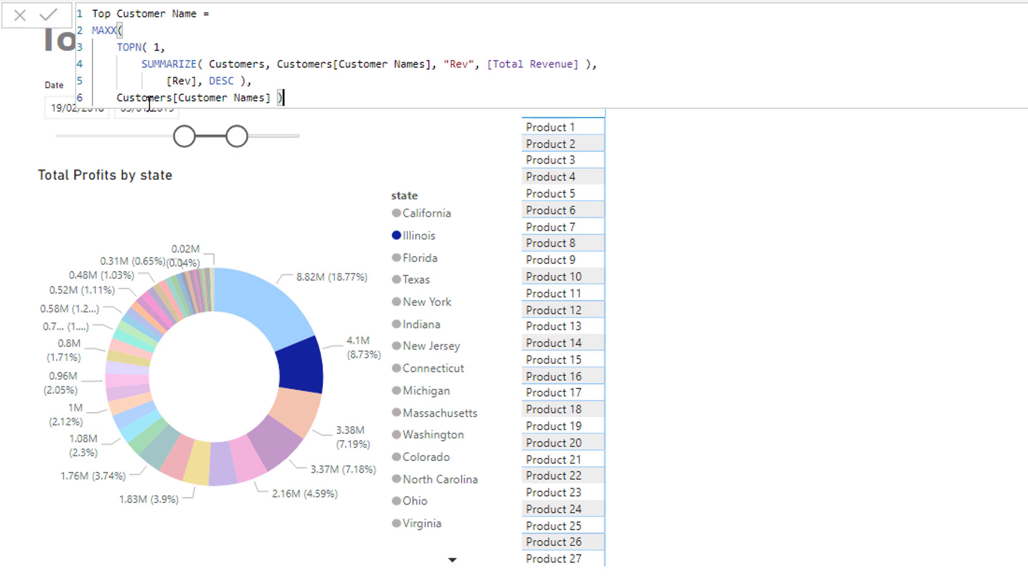
pyautogui.press('Return')
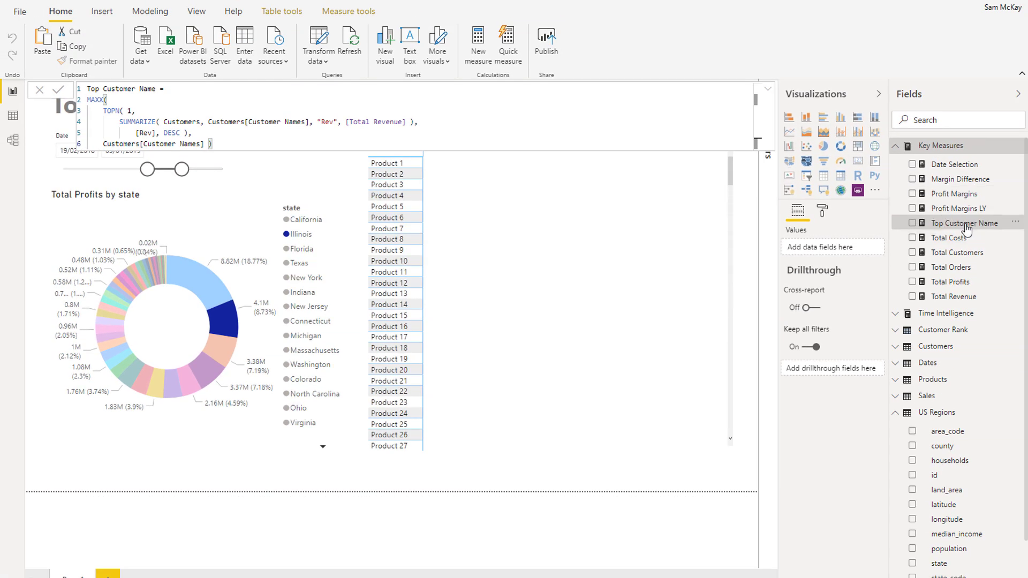
# - Drop the Top Customer Name measure onto the Product Name table visual
pyautogui.moveTo(962, 227); pyautogui.dragTo(585, 296)
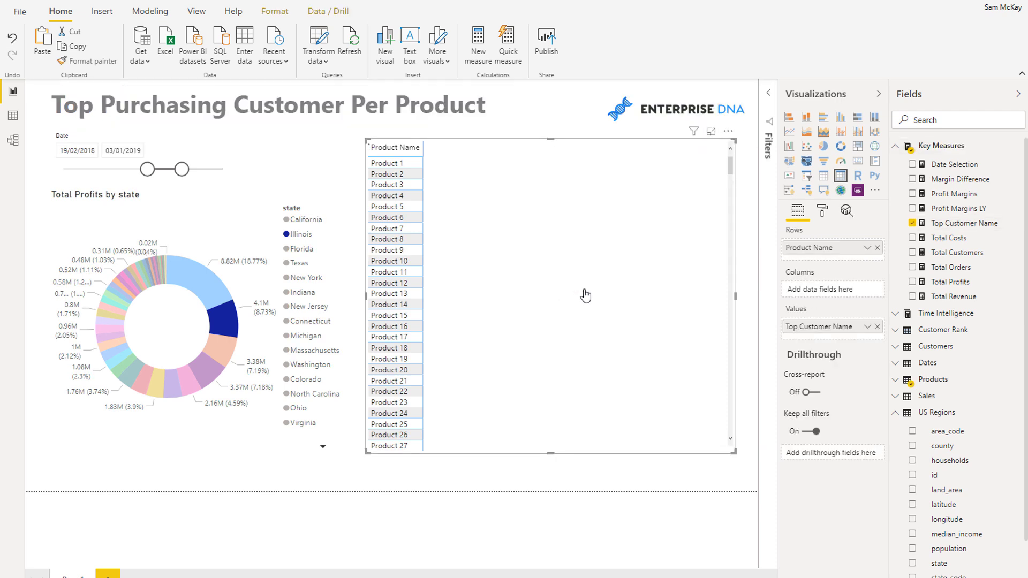
pyautogui.click(963, 226)
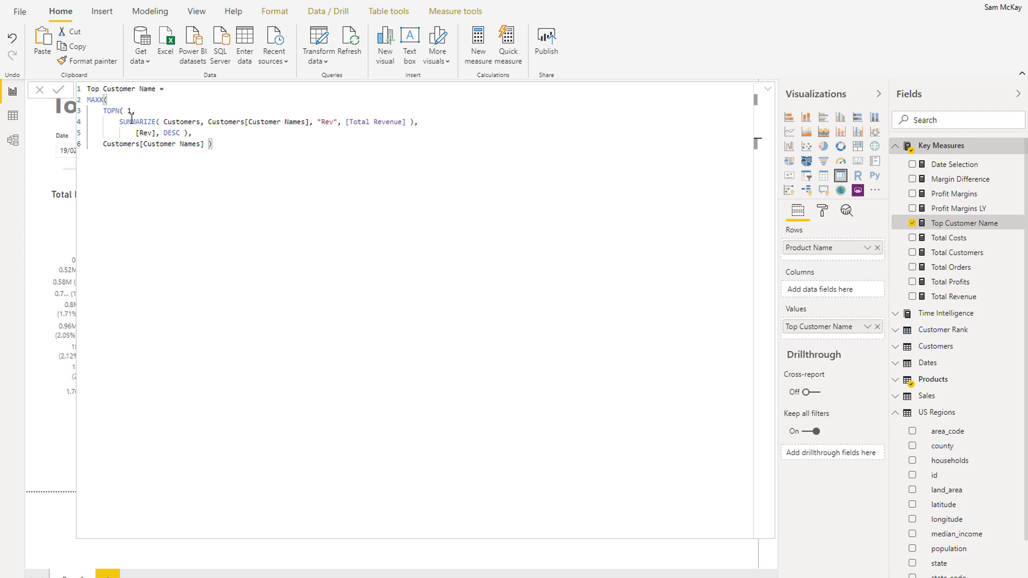
# - Show the Top Customer Name formula and highlight its Customers[Customer Names] part
pyautogui.click(950, 239)
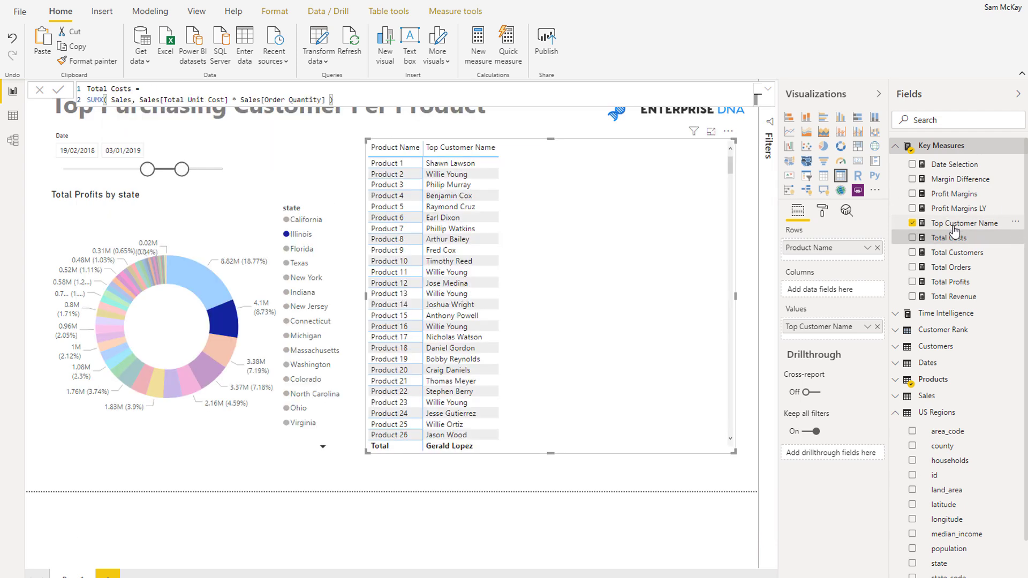
pyautogui.click(953, 224)
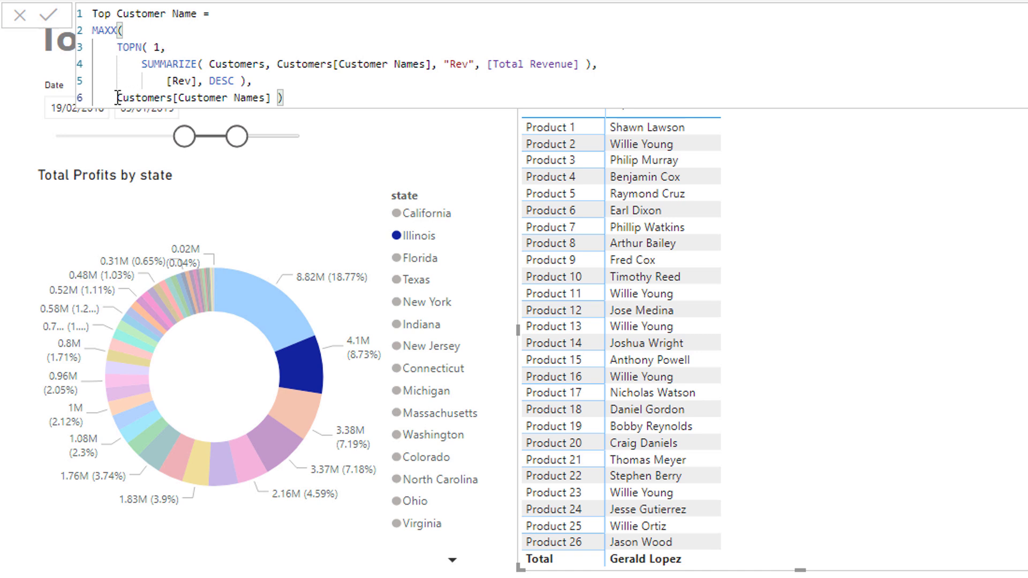
pyautogui.moveTo(117, 98); pyautogui.dragTo(272, 98)
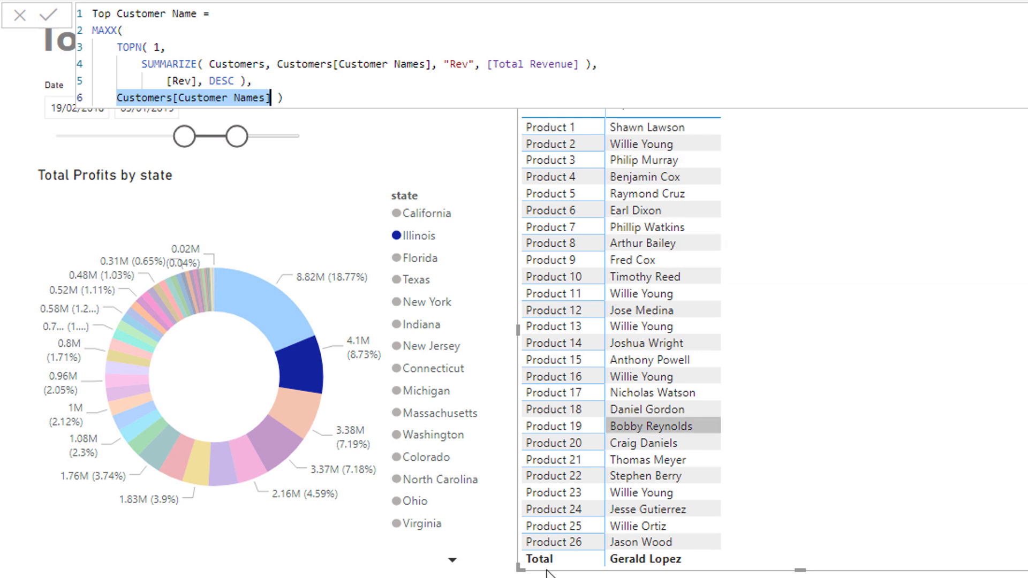
# - Filter the table by California, Illinois, Florida and Texas donut slices, then clear the filter
pyautogui.click(268, 313)
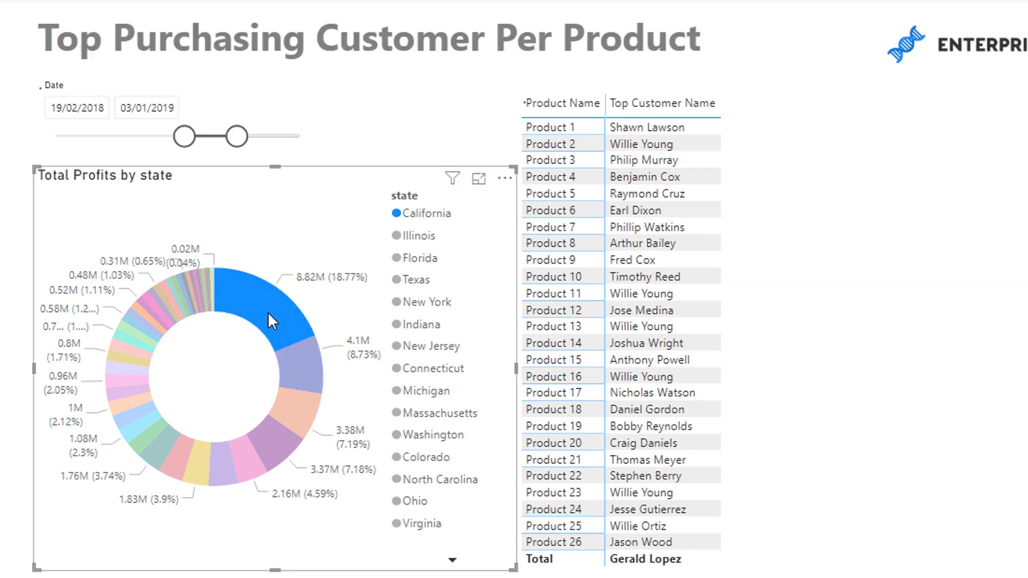
pyautogui.click(288, 375)
pyautogui.click(293, 413)
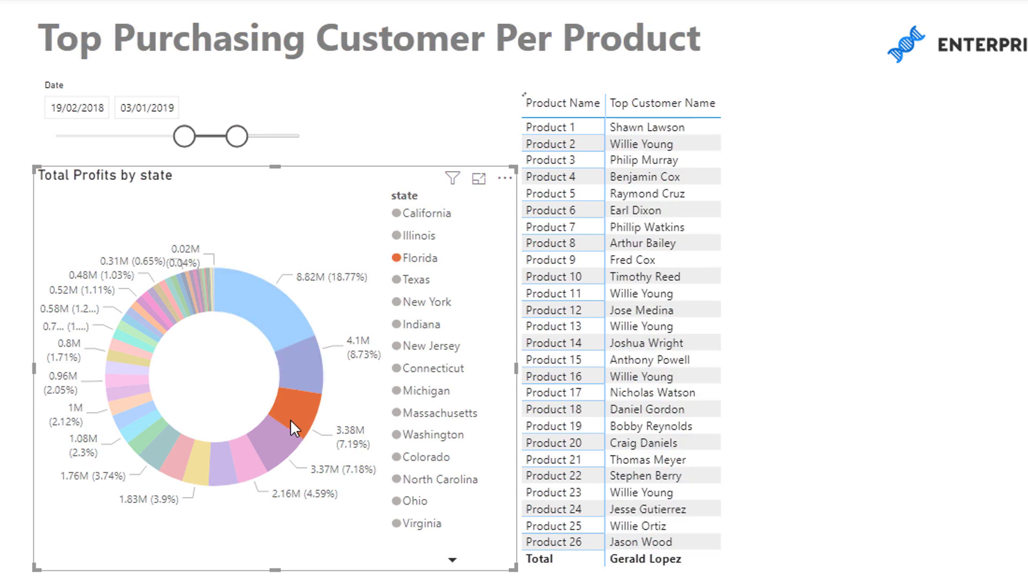
pyautogui.click(278, 438)
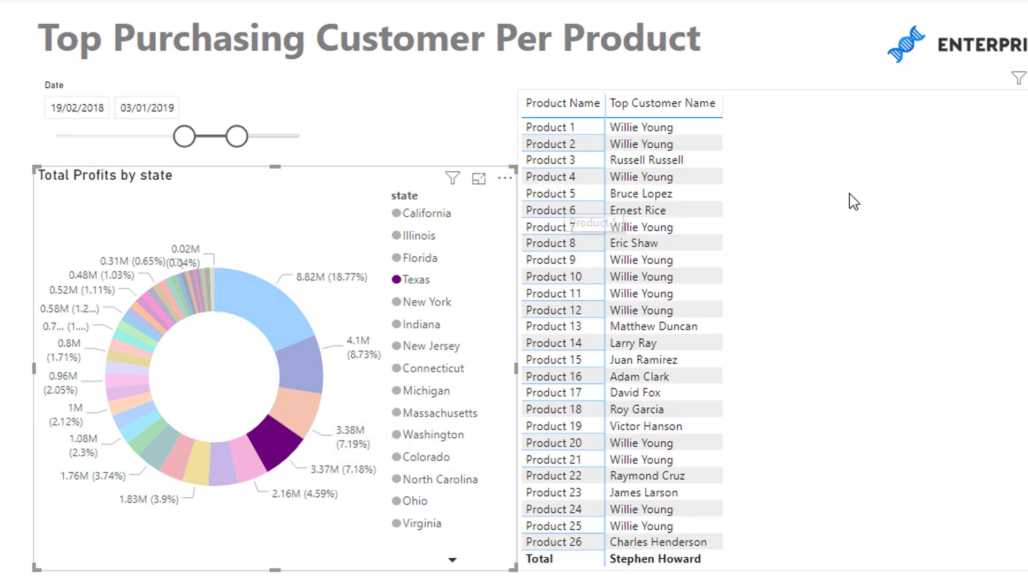
pyautogui.click(842, 102)
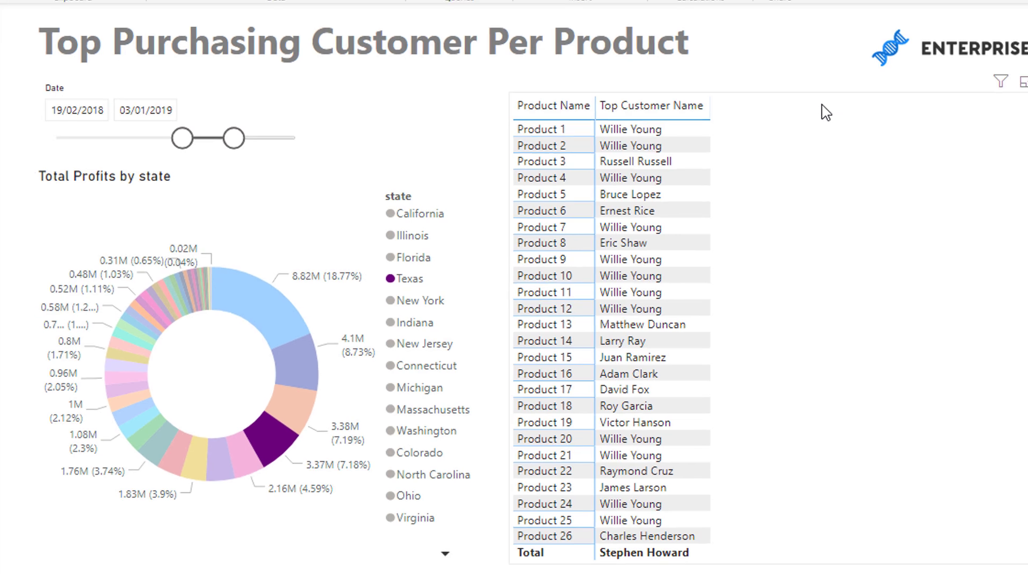
pyautogui.click(826, 113)
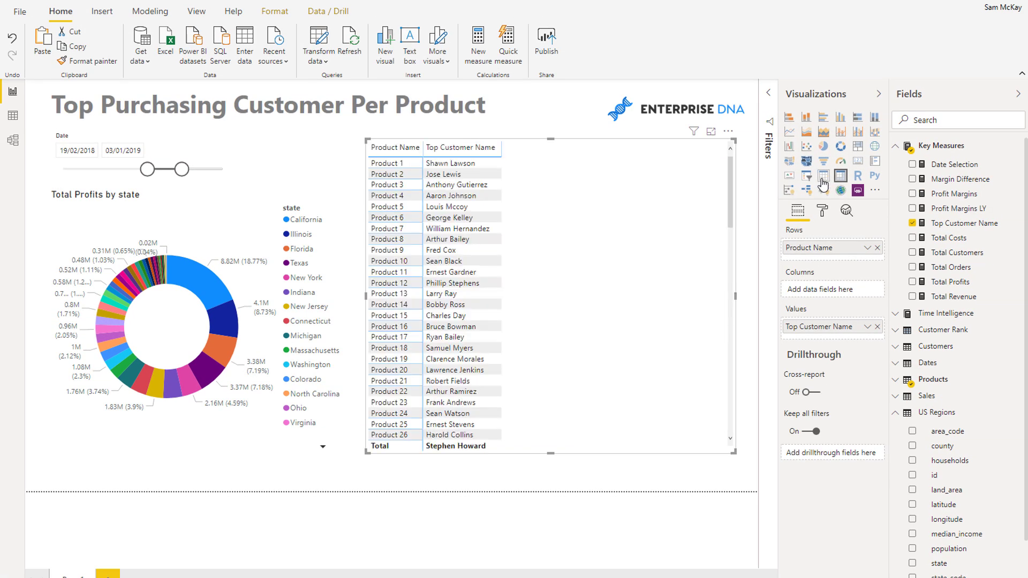
# - Add the Sales table's Channel field to the matrix columns, splitting top customers by channel
pyautogui.click(823, 179)
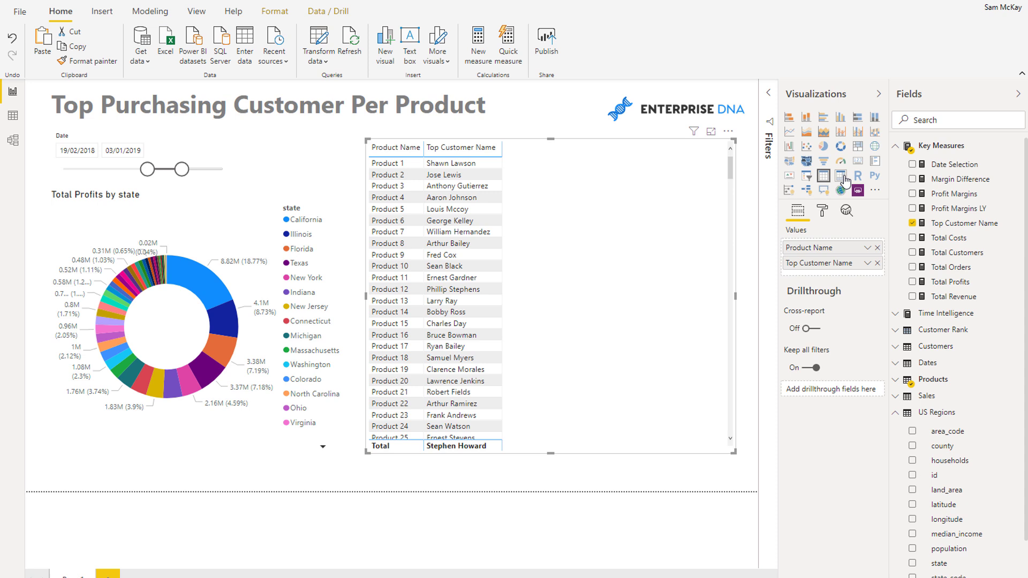
pyautogui.click(841, 177)
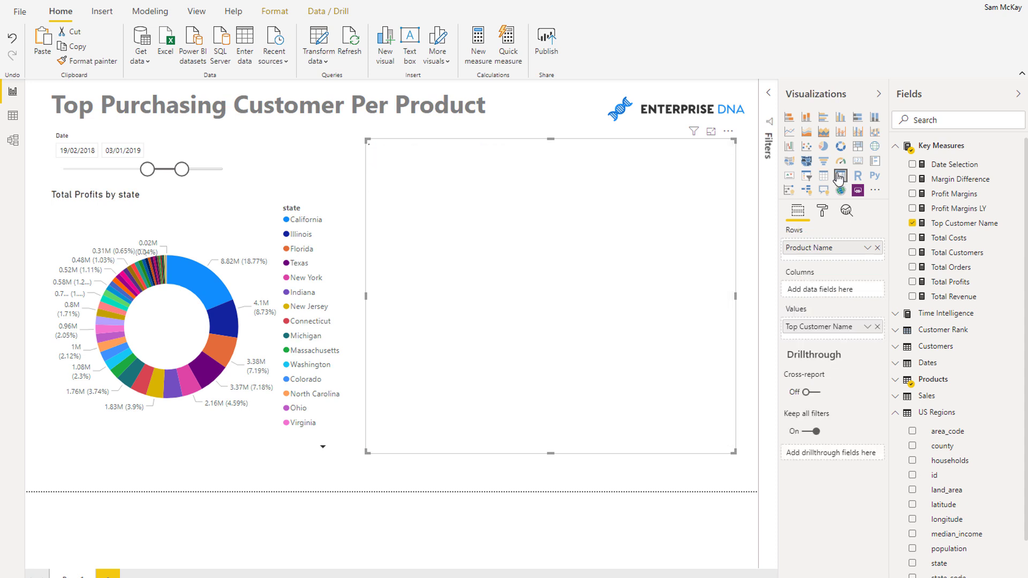
pyautogui.click(896, 413)
pyautogui.click(897, 397)
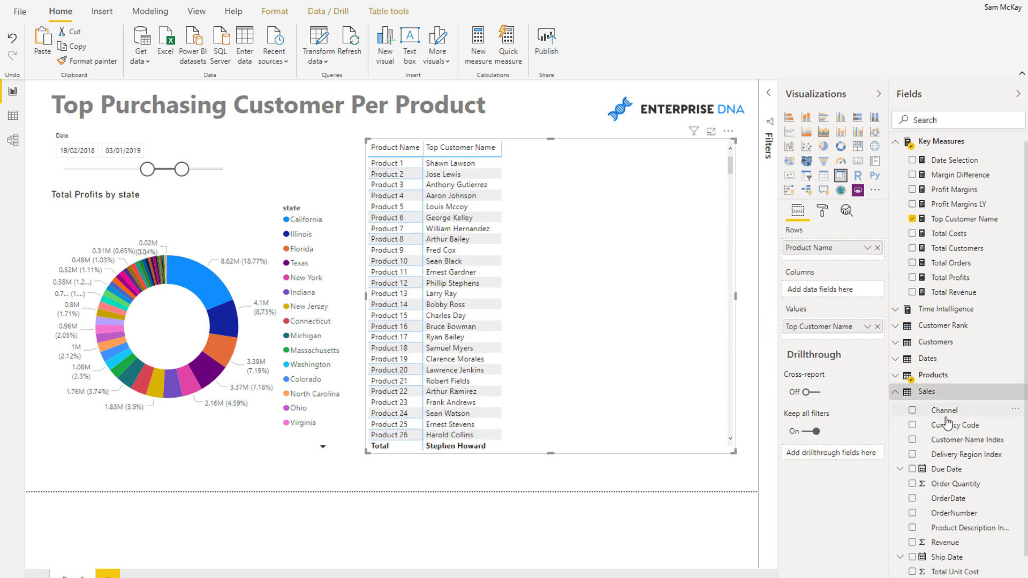
pyautogui.scroll(-1, 948, 383)
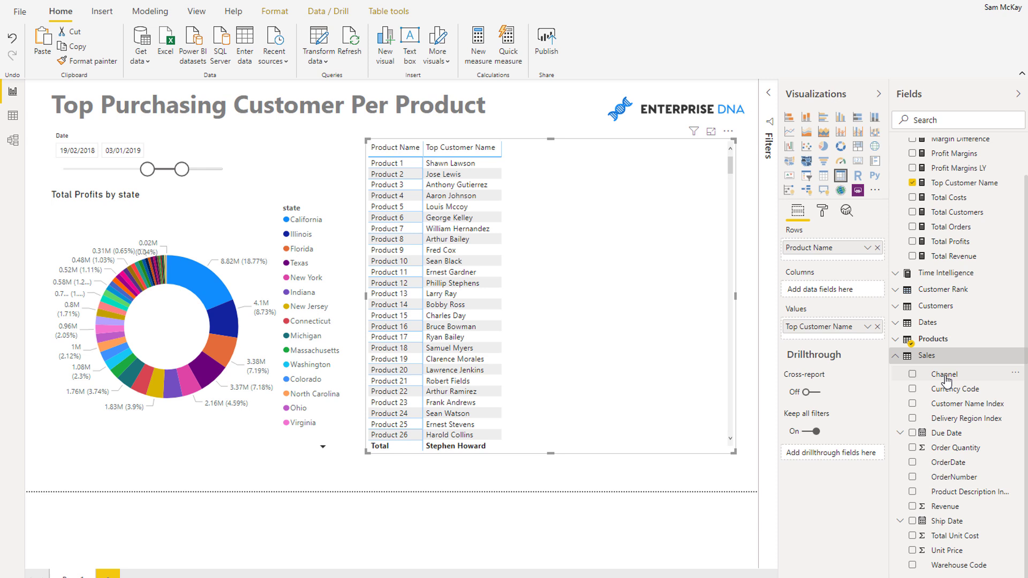
pyautogui.moveTo(946, 381); pyautogui.dragTo(829, 298)
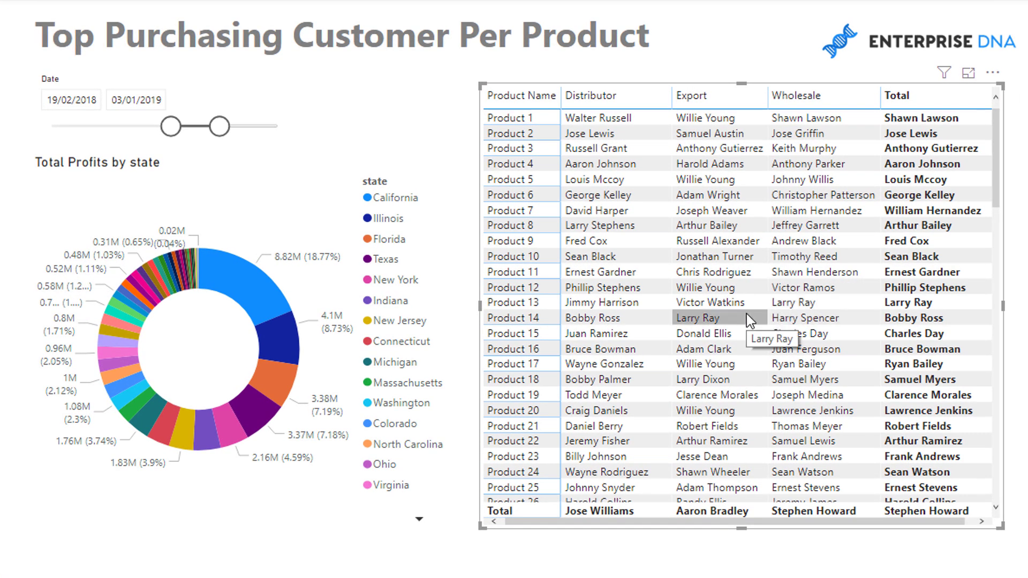
# - Scroll through the channel matrix and cross-filter it to California from the donut
pyautogui.scroll(-10, 747, 314)
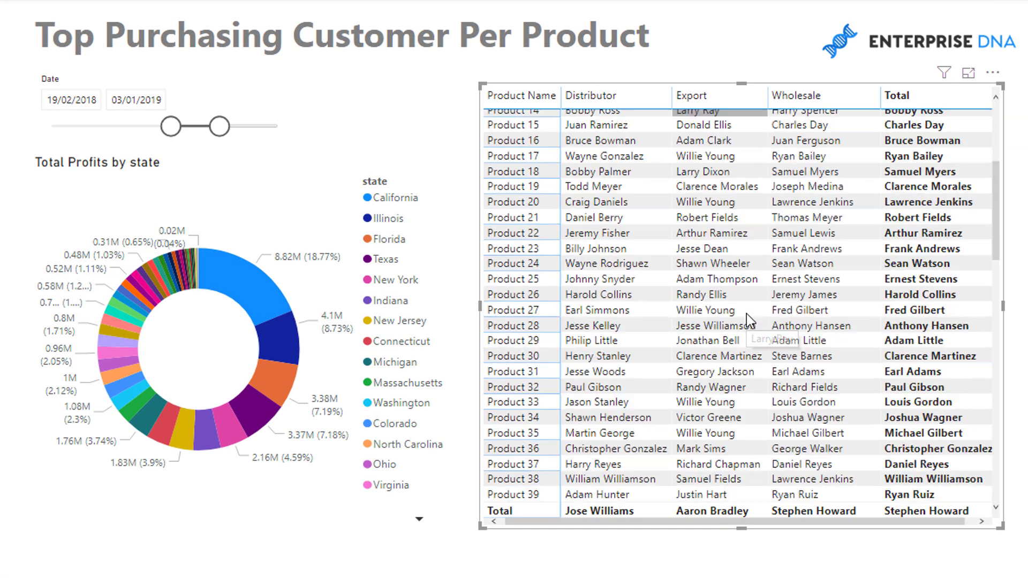
pyautogui.scroll(10, 746, 314)
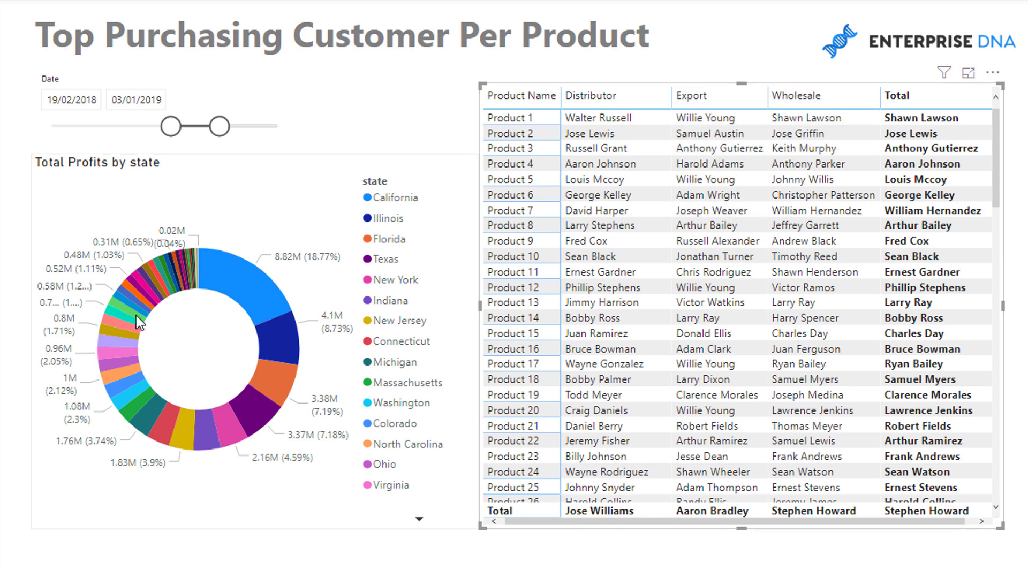
pyautogui.click(248, 289)
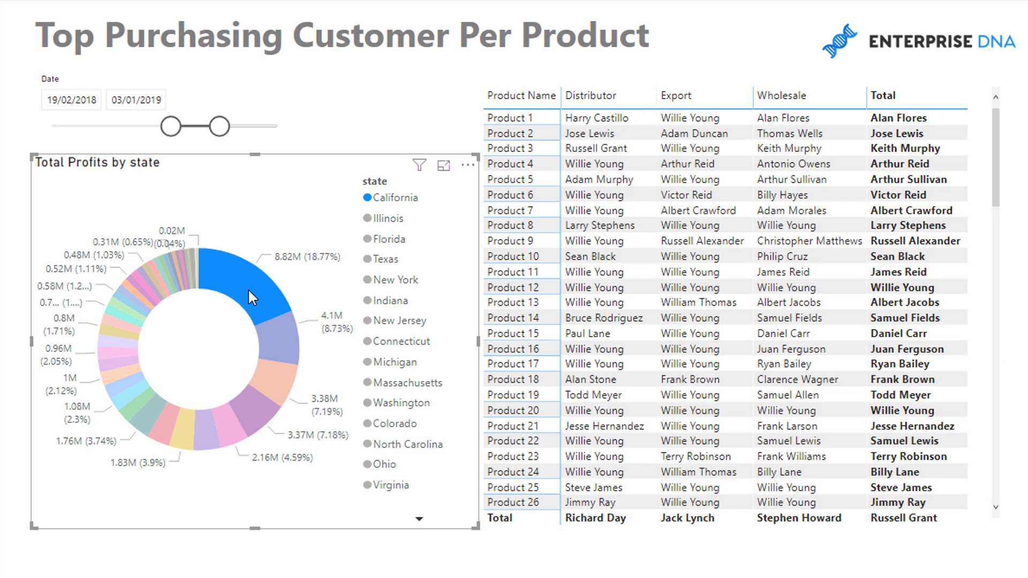
pyautogui.moveTo(258, 281)
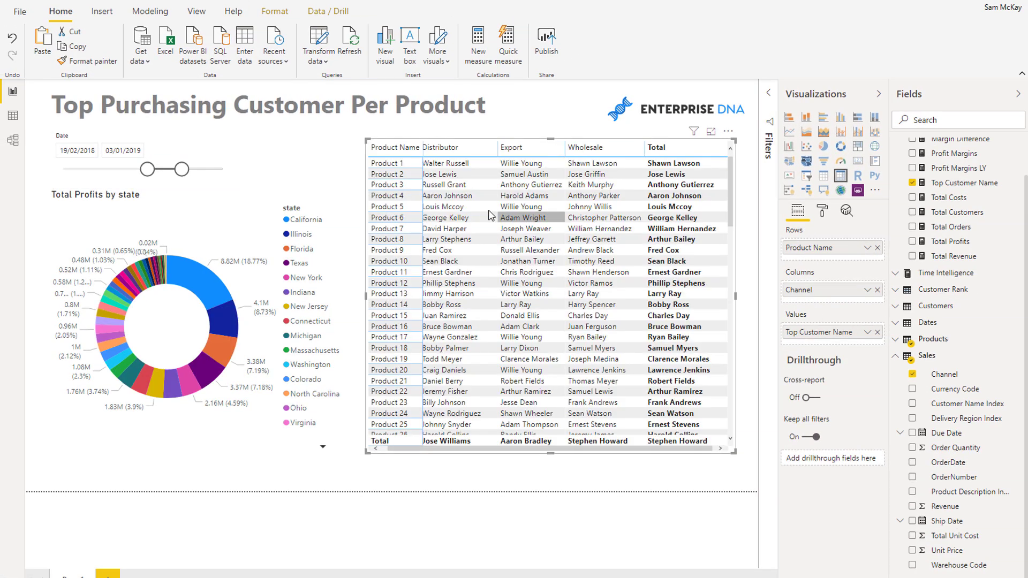
# - Remove Channel, turn the matrix into a plain table, and copy the Top Customer Name formula
pyautogui.click(877, 290)
pyautogui.click(823, 175)
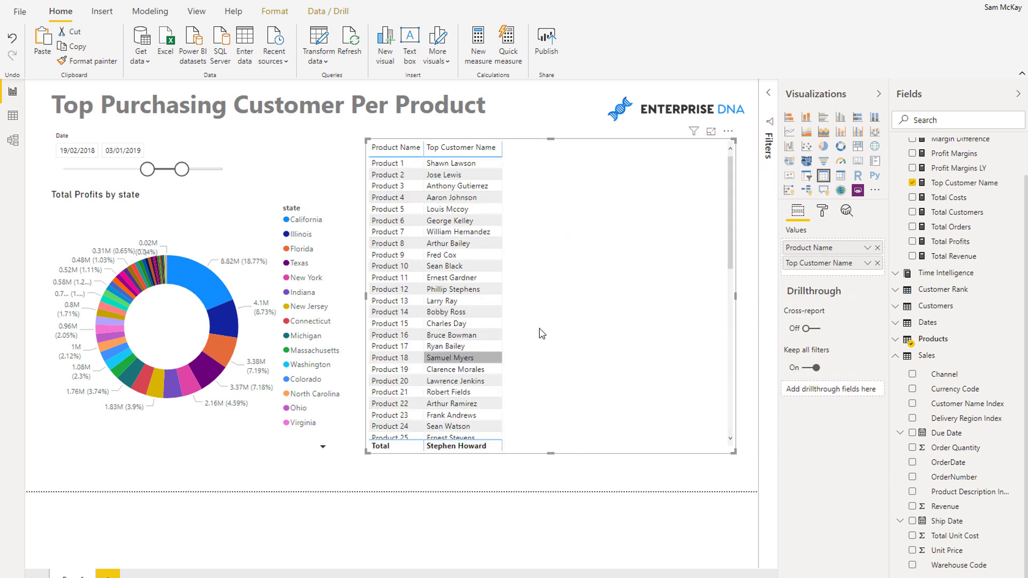
pyautogui.click(951, 182)
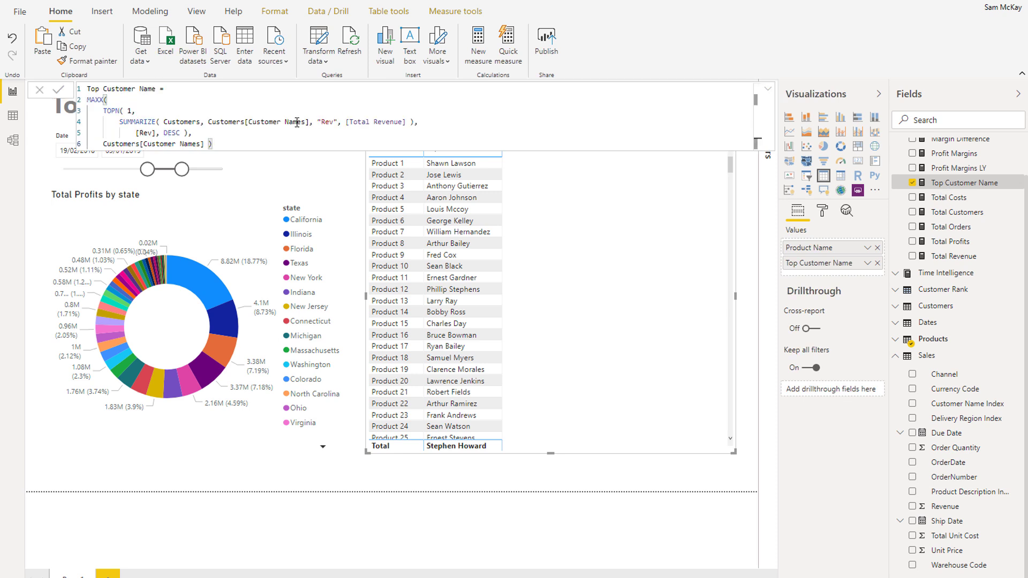
pyautogui.moveTo(241, 149); pyautogui.dragTo(86, 89)
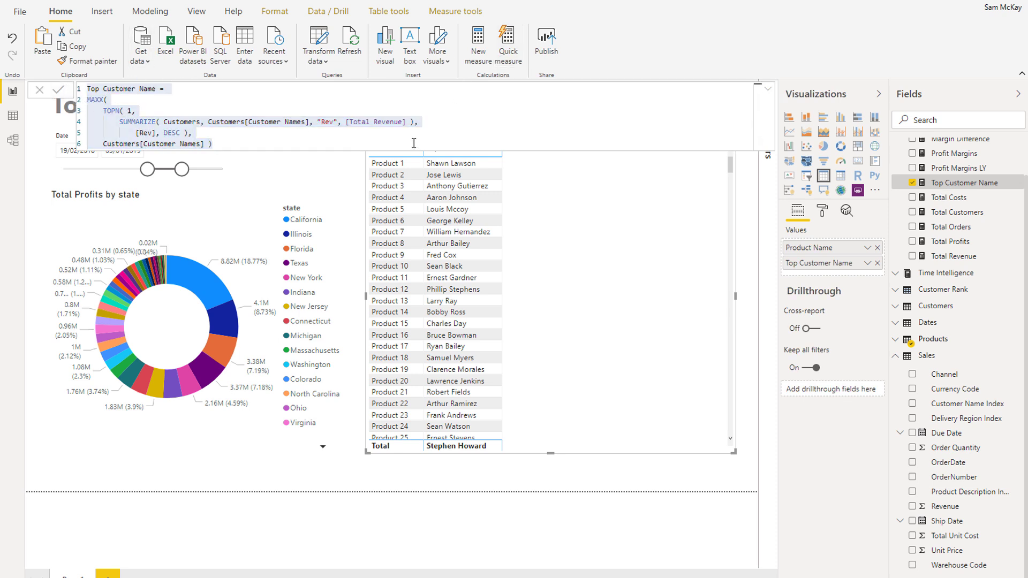
pyautogui.click(228, 159)
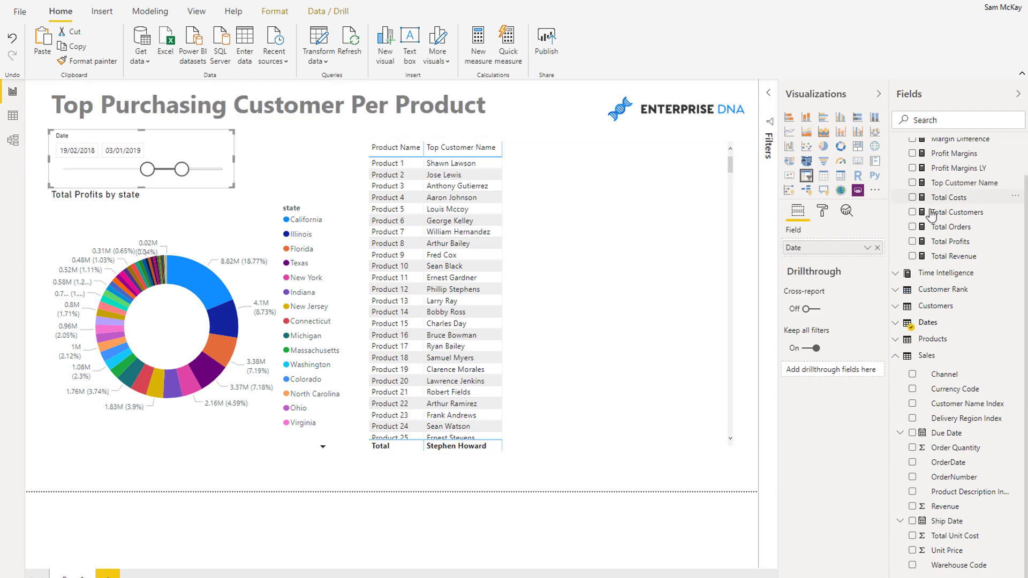
pyautogui.click(937, 183)
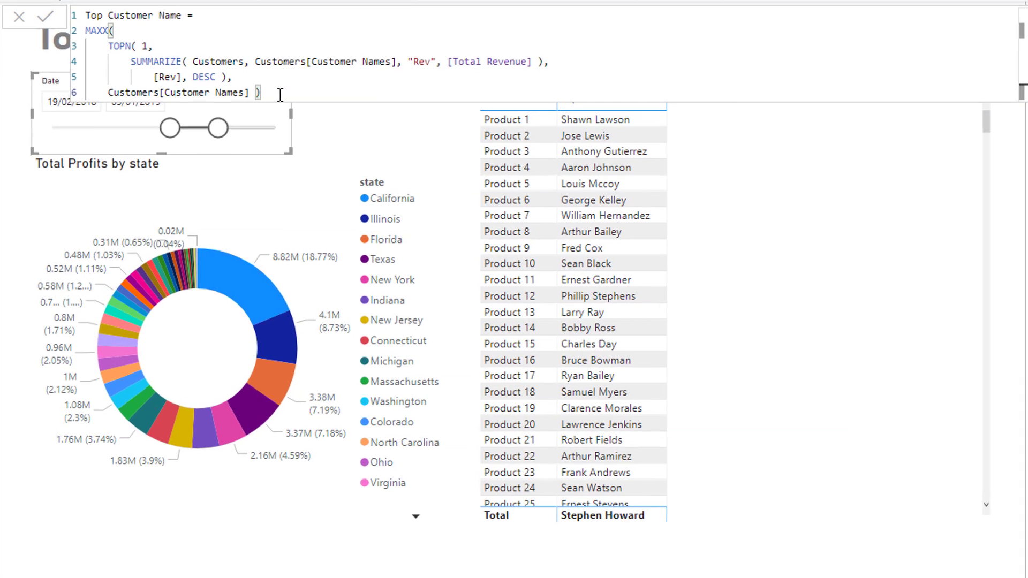
pyautogui.moveTo(212, 144); pyautogui.dragTo(96, 95)
pyautogui.moveTo(98, 22); pyautogui.dragTo(87, 14)
pyautogui.hotkey('ctrl', 'c')
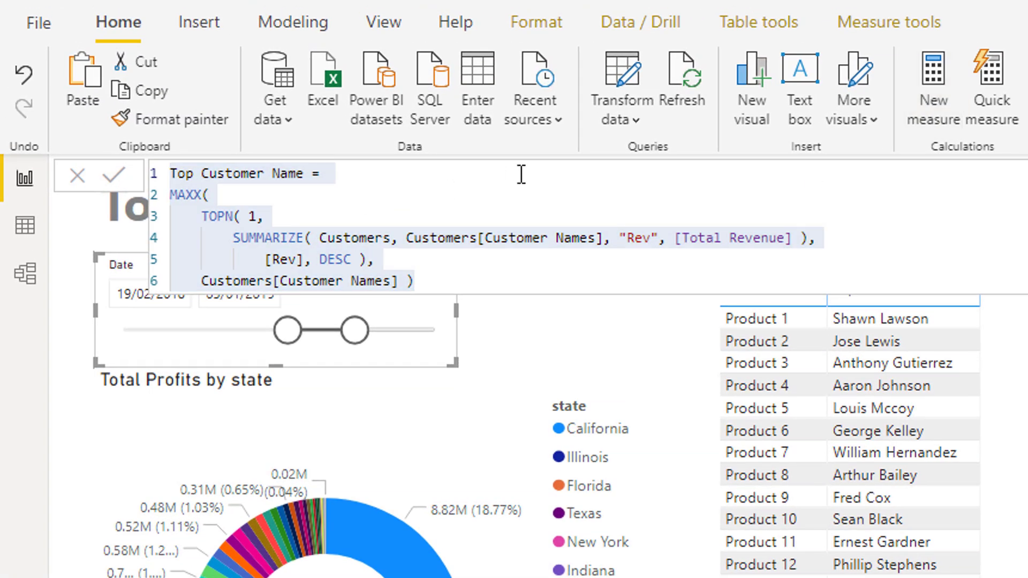
# - Paste the formula into a new measure renamed Top Customer Revenue
pyautogui.click(947, 102)
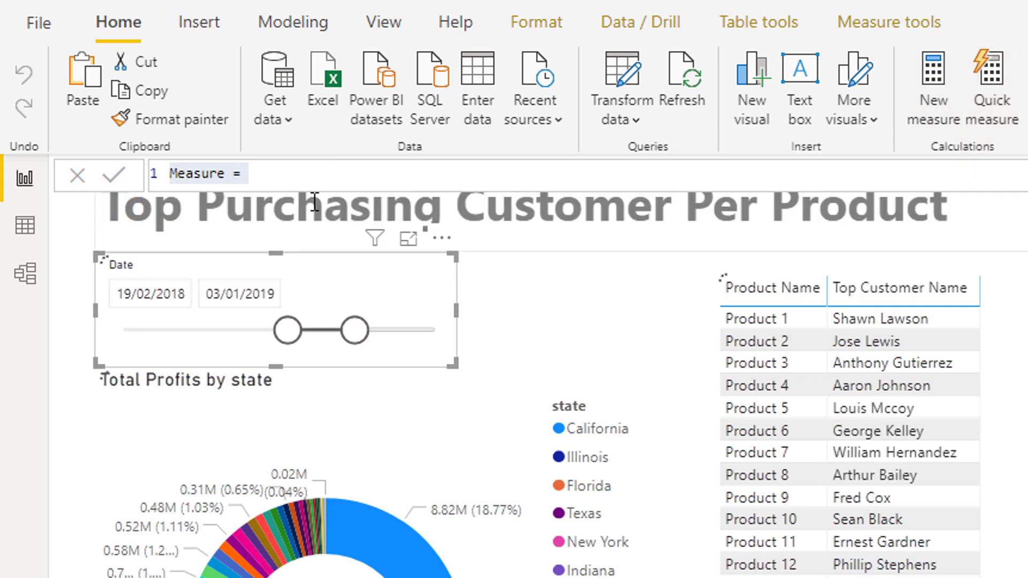
pyautogui.hotkey('ctrl', 'v')
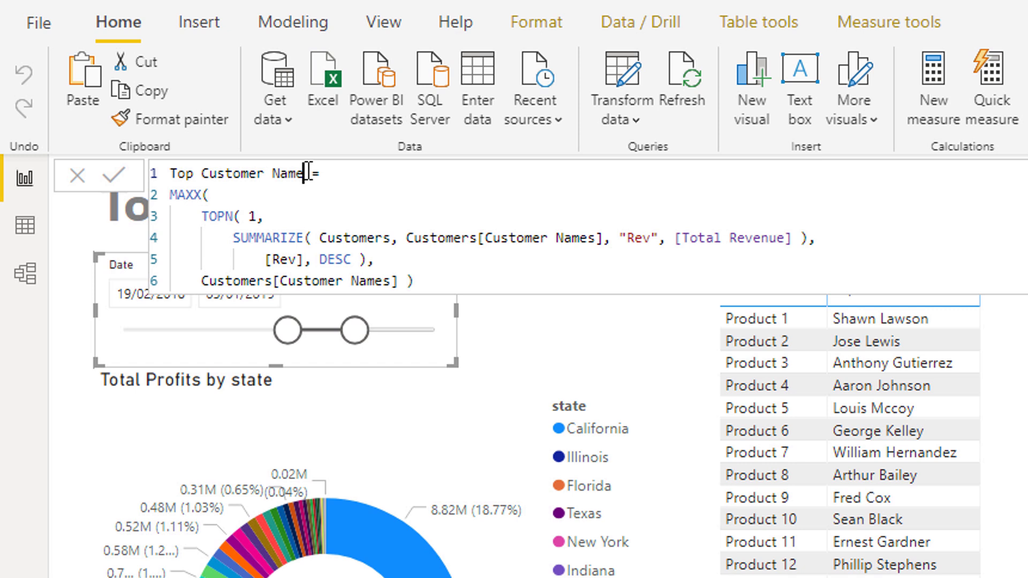
pyautogui.doubleClick(307, 173)
pyautogui.write('Revenue')
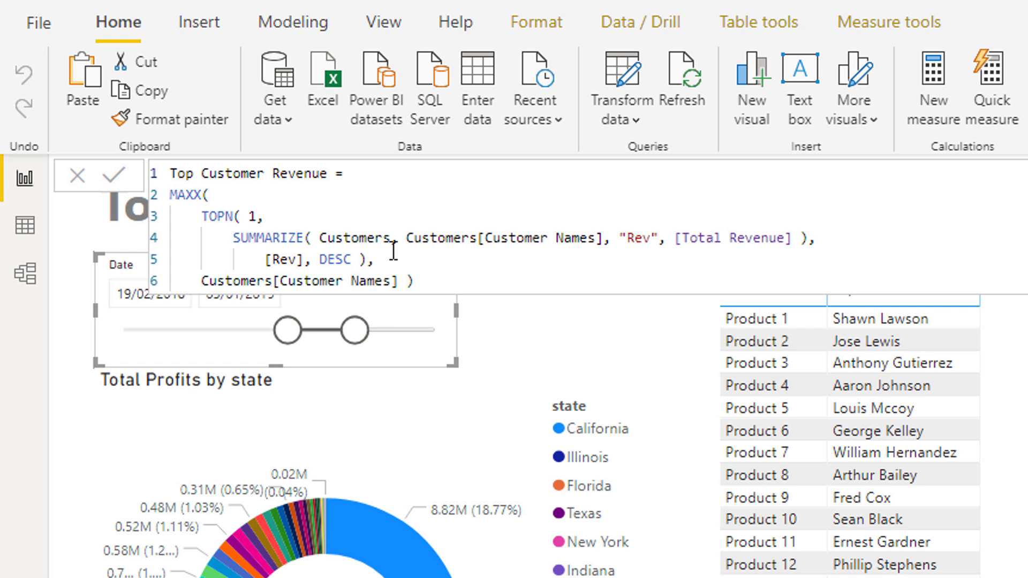
# - Make the measure return [Rev] instead of Customers[Customer Names], commit it, and add it to the table
pyautogui.click(399, 279)
pyautogui.hotkey('ctrl', 'shift', 'Left')
pyautogui.hotkey('ctrl', 'shift', 'Left')
pyautogui.hotkey('ctrl', 'shift', 'Left')
pyautogui.hotkey('ctrl', 'shift', 'Left')
pyautogui.hotkey('ctrl', 'shift', 'Left')
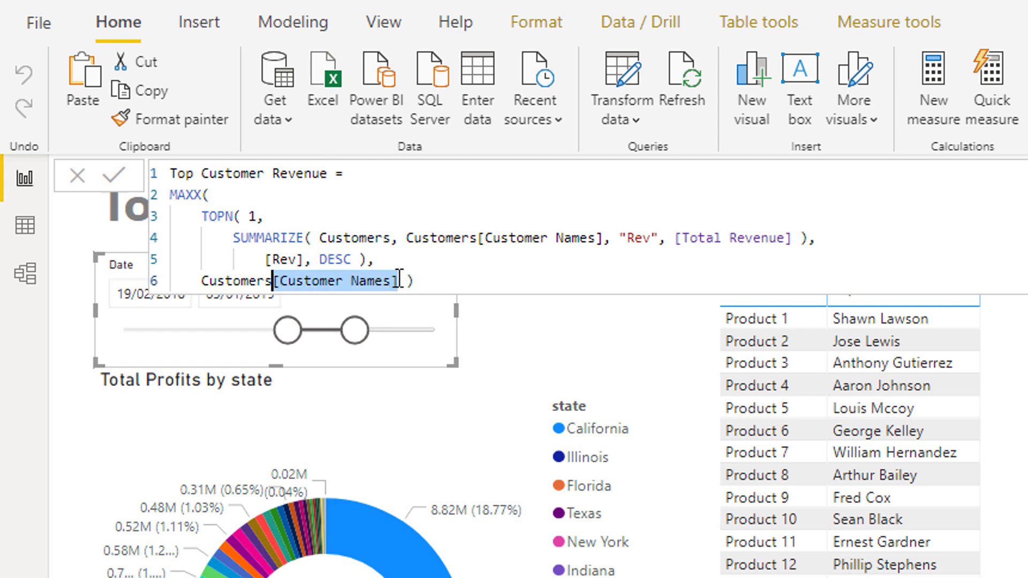
pyautogui.write('[Re')
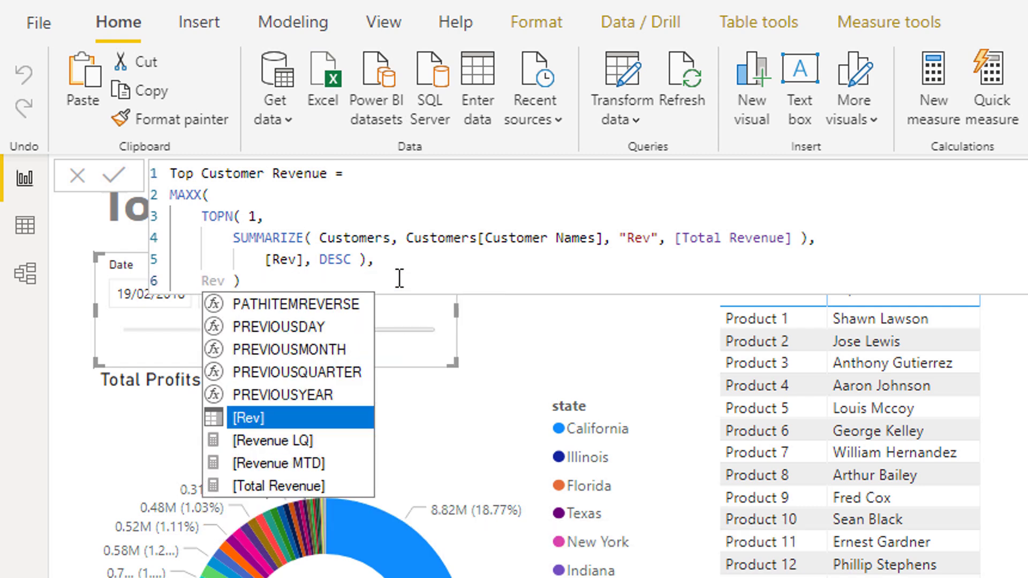
pyautogui.press('Tab')
pyautogui.click(523, 278)
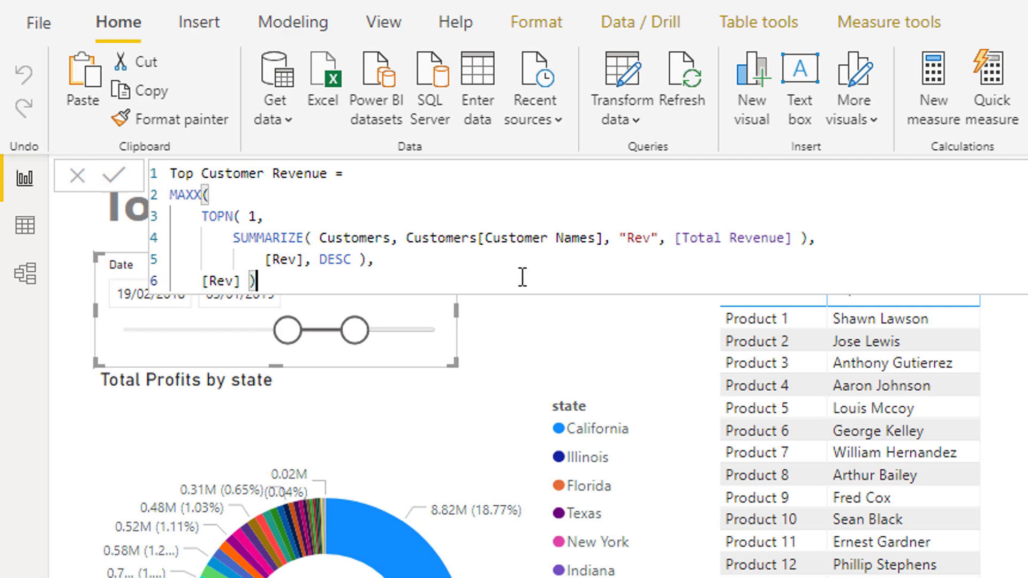
pyautogui.click(788, 292)
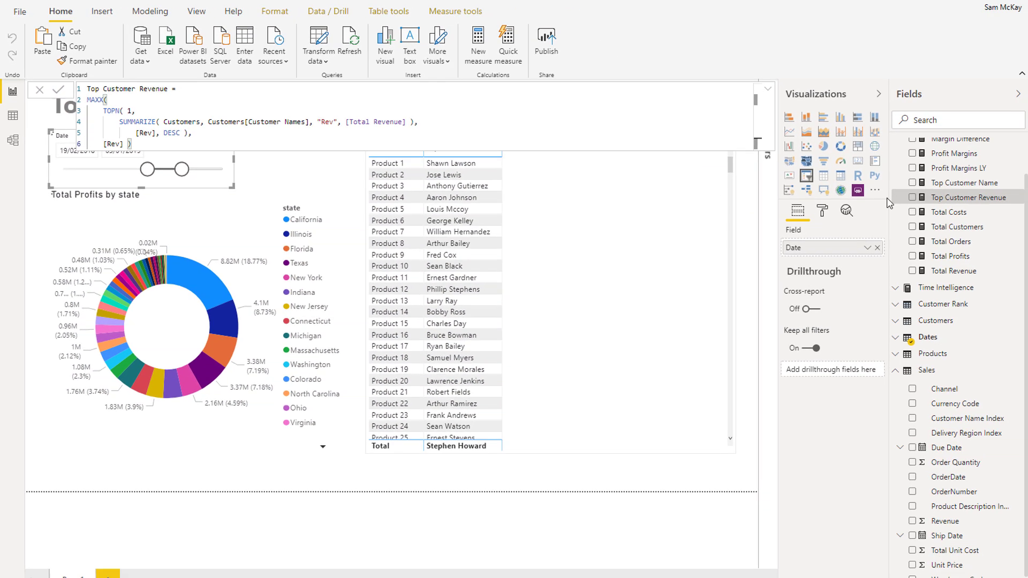
pyautogui.moveTo(900, 198); pyautogui.dragTo(581, 240)
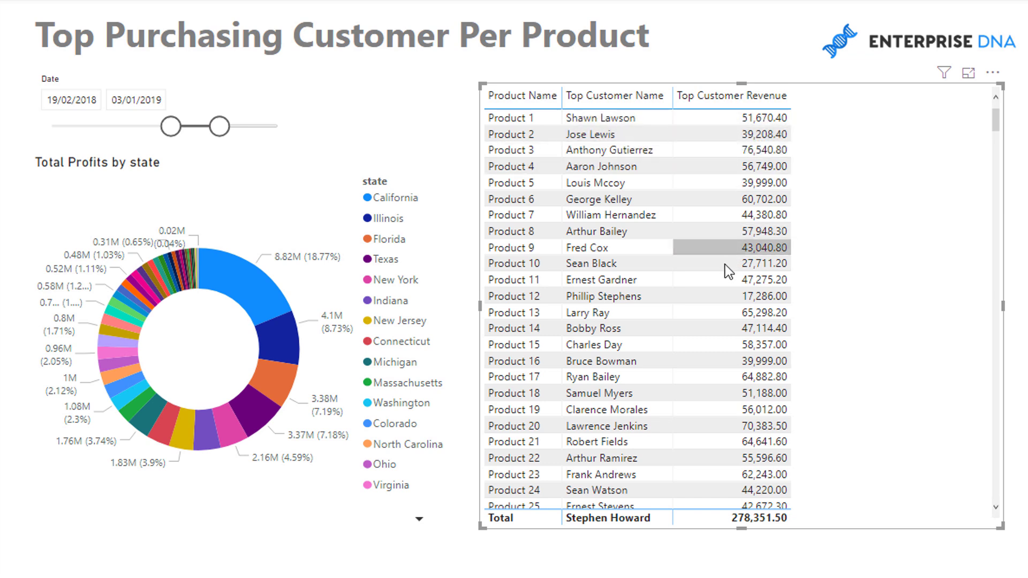
# - Sort the table by Top Customer Revenue descending and filter it to the California donut slice
pyautogui.scroll(-20, 725, 265)
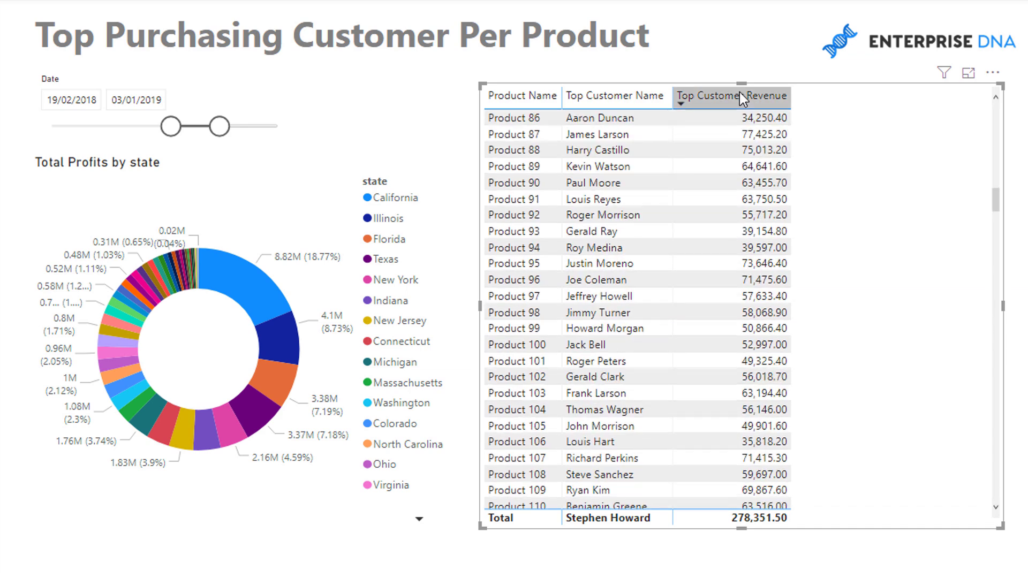
pyautogui.click(737, 98)
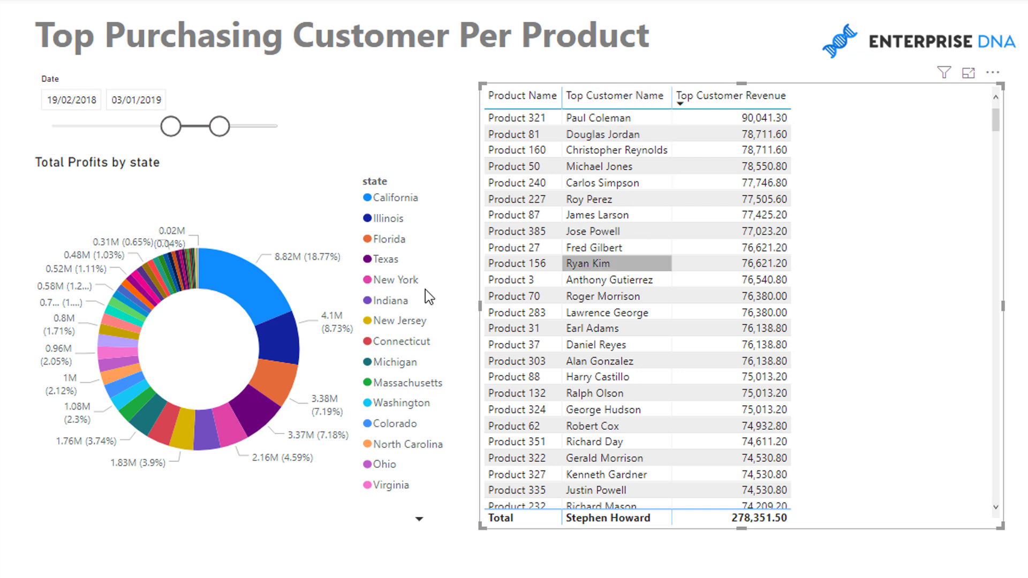
pyautogui.click(251, 289)
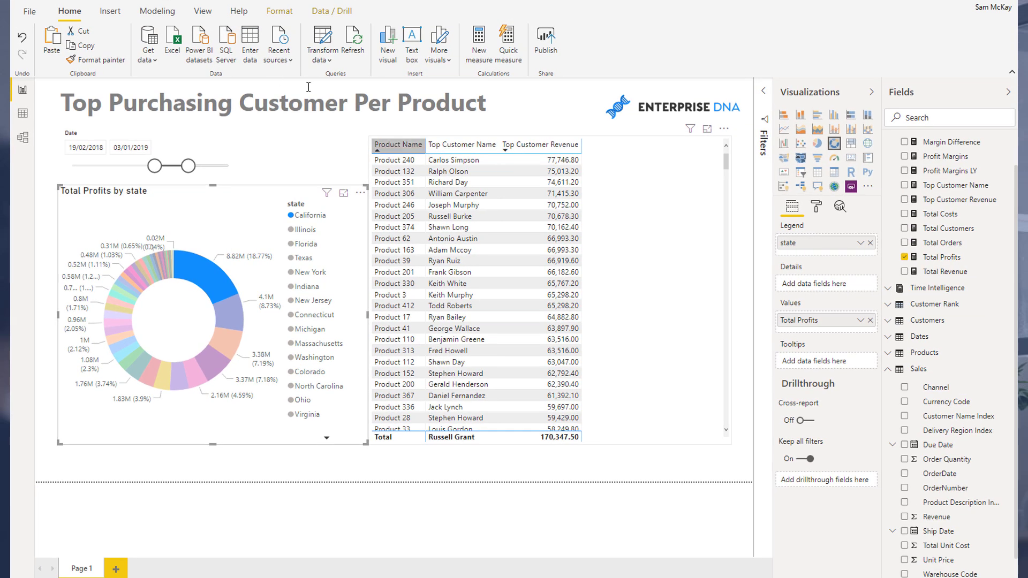
# - Reopen the Top Customer Name measure to review its MAXX/TOPN formula
pyautogui.click(951, 188)
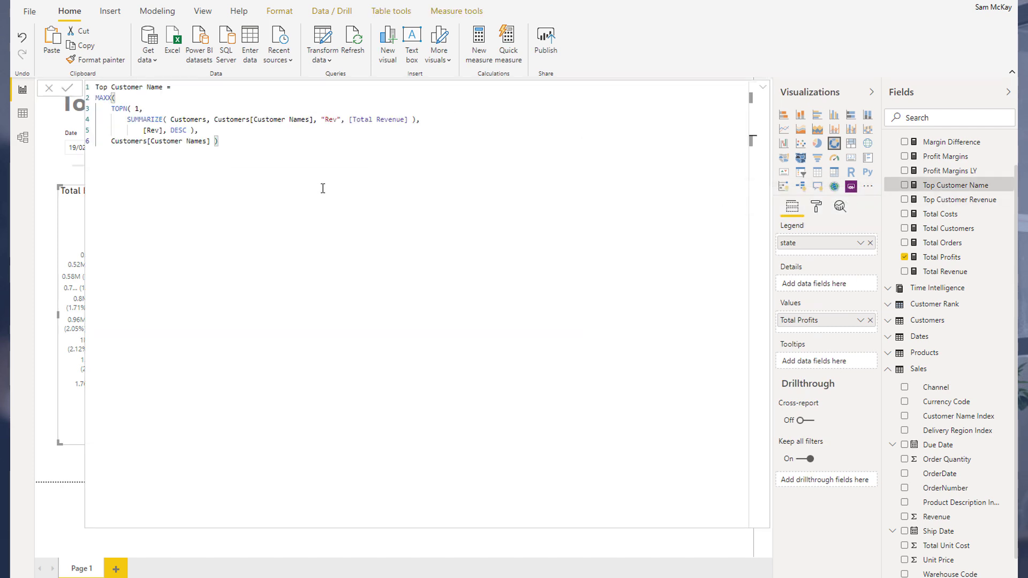